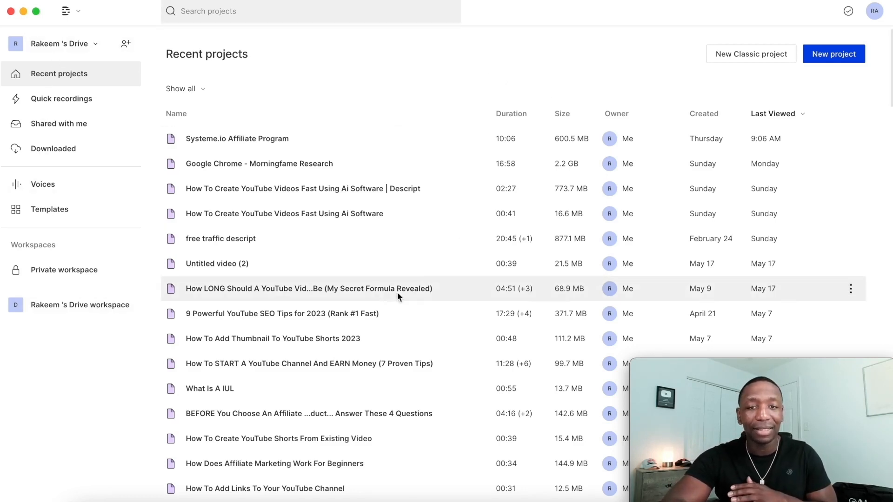
{"action": "scroll", "coordinate": [375, 247], "scroll_direction": "down", "scroll_amount": 3}
{"action": "scroll", "coordinate": [376, 243], "scroll_direction": "down", "scroll_amount": 10}
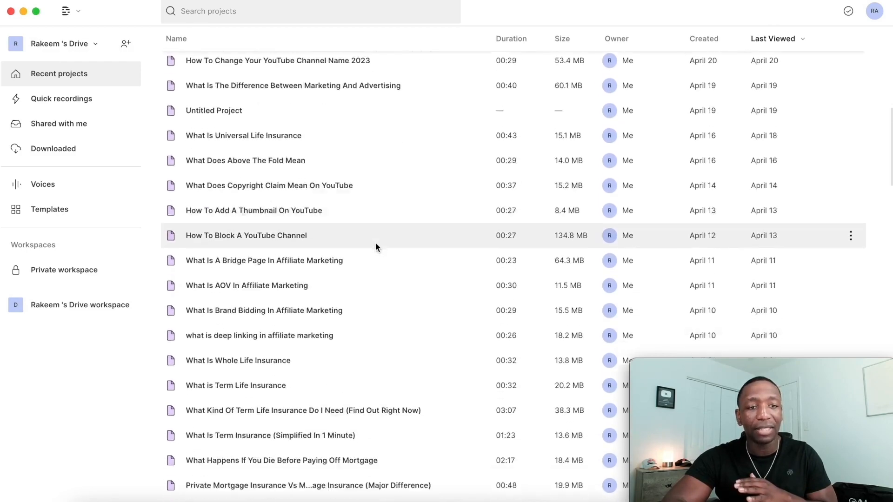
{"action": "scroll", "coordinate": [376, 243], "scroll_direction": "up", "scroll_amount": 7}
{"action": "scroll", "coordinate": [376, 246], "scroll_direction": "up", "scroll_amount": 5}
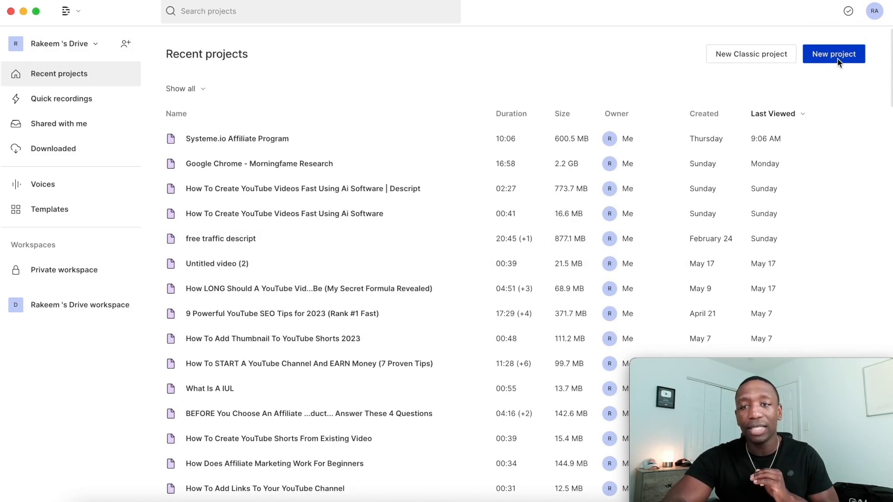
Create a new project and import "add text 1 .mov" from the "add text" folder for transcription in English
{"action": "left_click", "coordinate": [837, 59]}
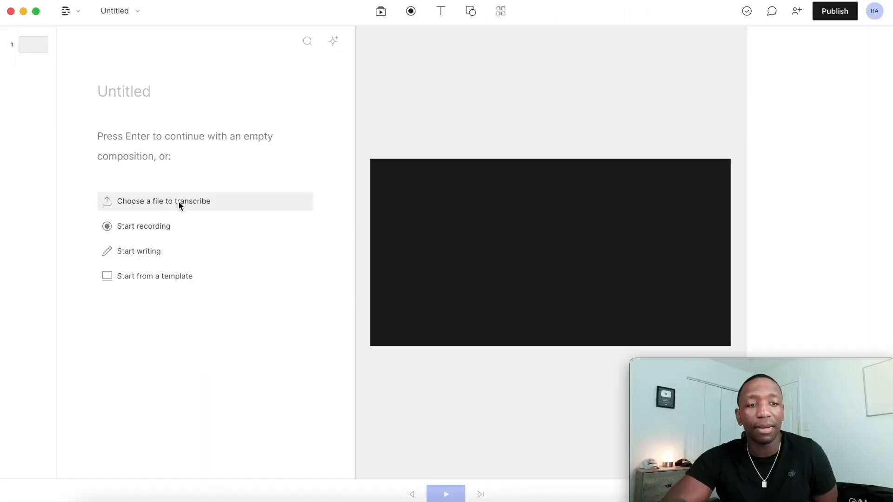
{"action": "left_click", "coordinate": [179, 202]}
{"action": "left_click", "coordinate": [261, 194]}
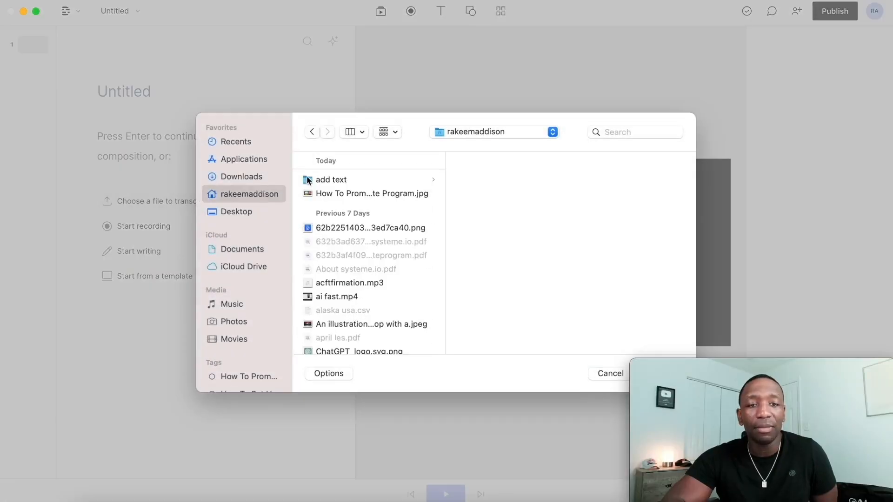
{"action": "left_click", "coordinate": [369, 179]}
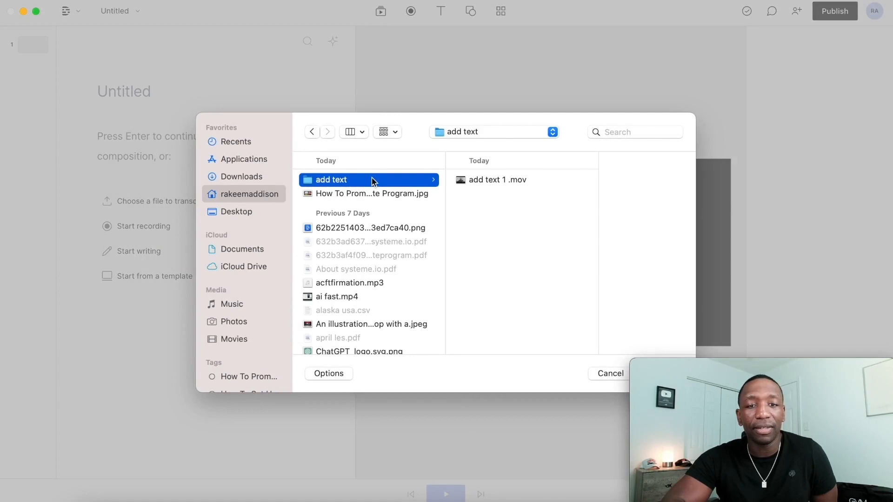
{"action": "left_click", "coordinate": [499, 180]}
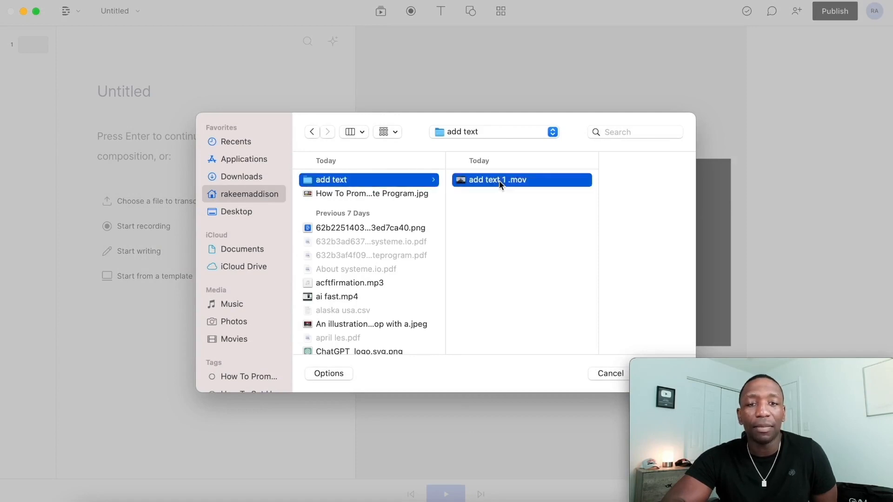
{"action": "double_click", "coordinate": [479, 182]}
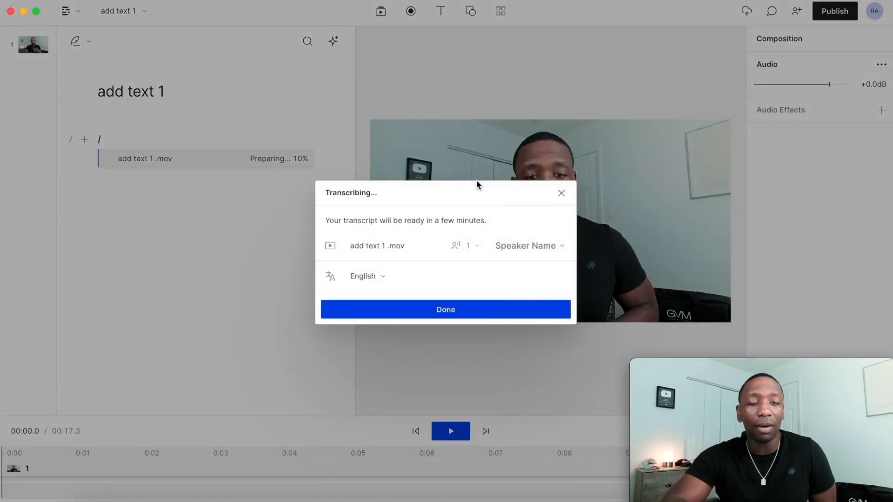
{"action": "left_click", "coordinate": [419, 311]}
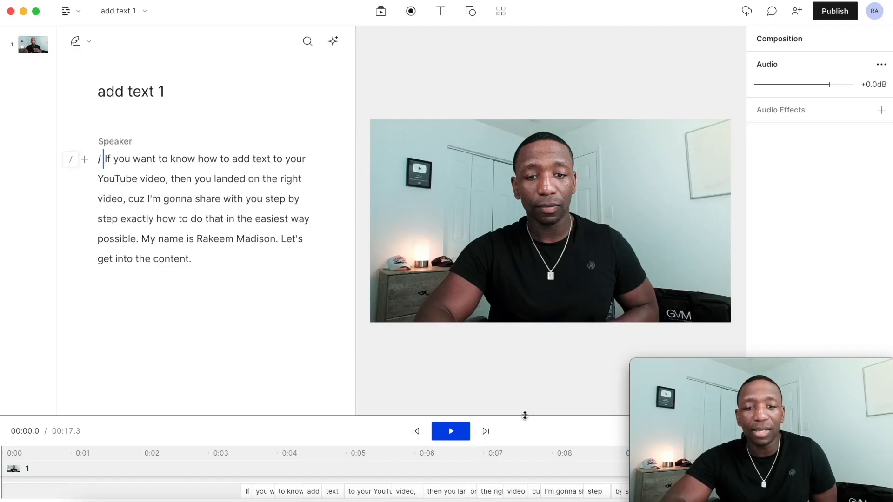
Trim the silent lead-in before the first spoken word and play back the opening to check it
{"action": "left_click_drag", "start_coordinate": [525, 407], "coordinate": [520, 276]}
{"action": "left_click_drag", "start_coordinate": [243, 412], "coordinate": [1, 400]}
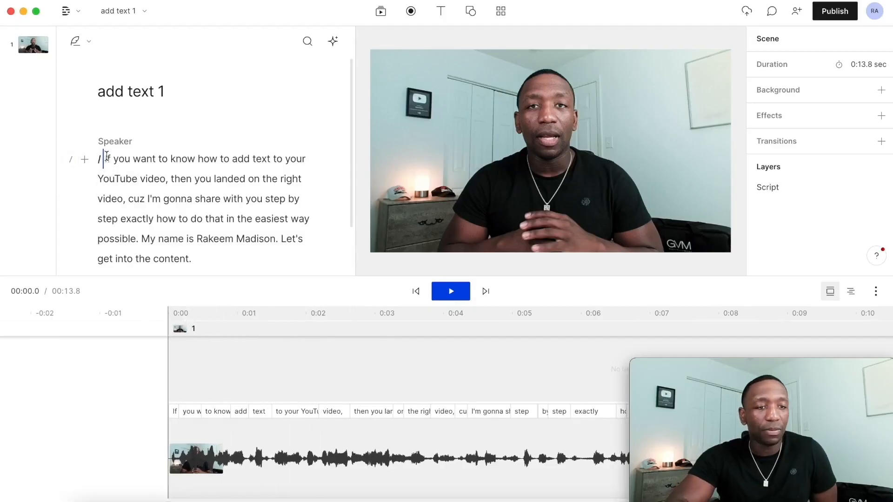
{"action": "key", "text": "space"}
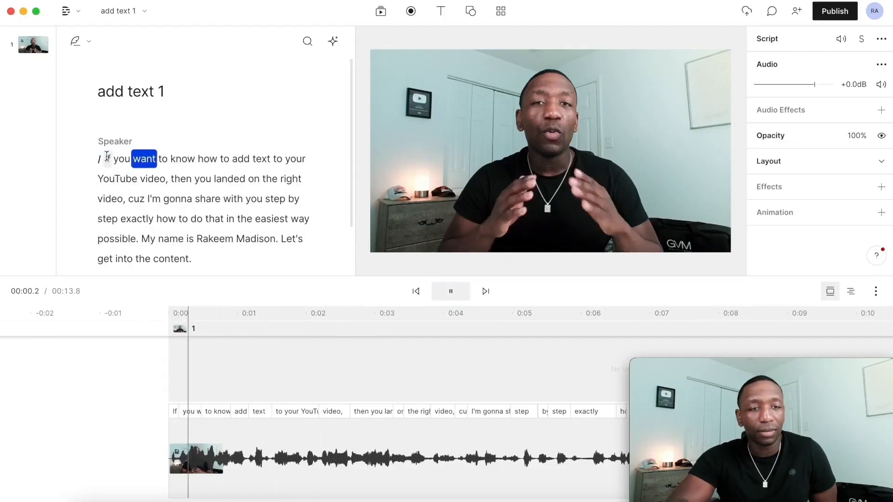
{"action": "key", "text": "space"}
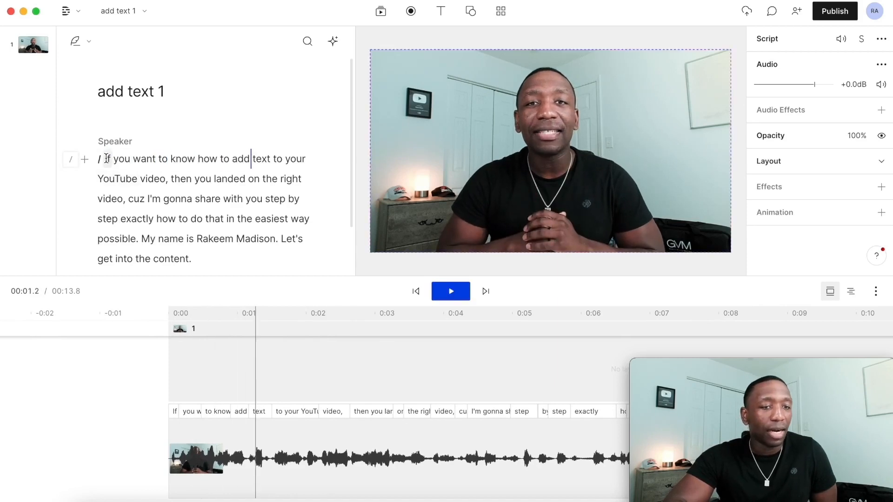
{"action": "left_click", "coordinate": [105, 159]}
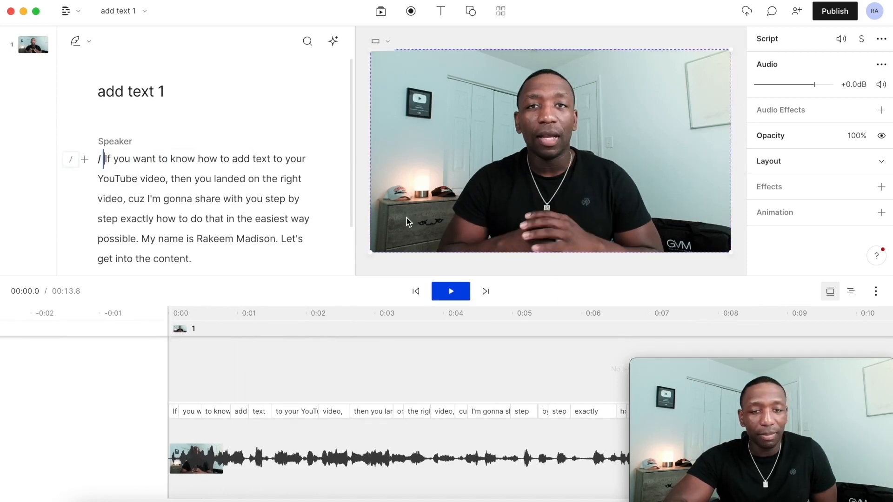
Add a Title text layer to the video and move it slightly up and left on the canvas
{"action": "left_click_drag", "start_coordinate": [614, 275], "coordinate": [612, 385]}
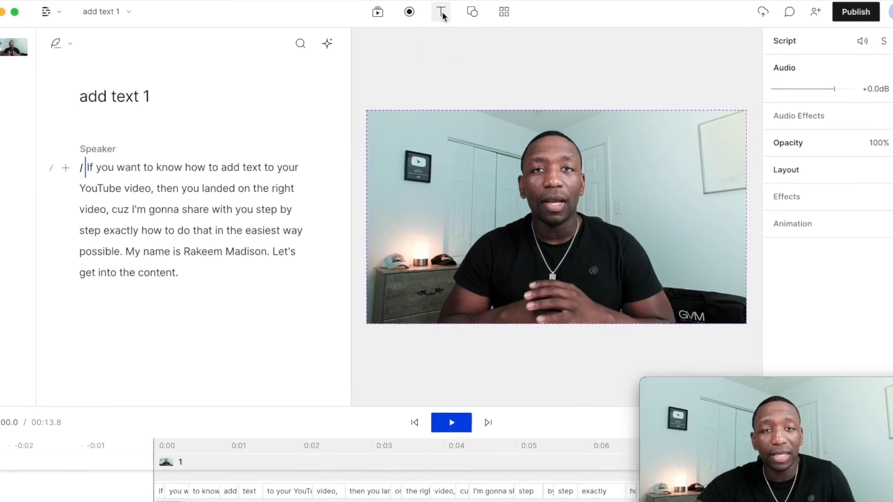
{"action": "left_click", "coordinate": [442, 14]}
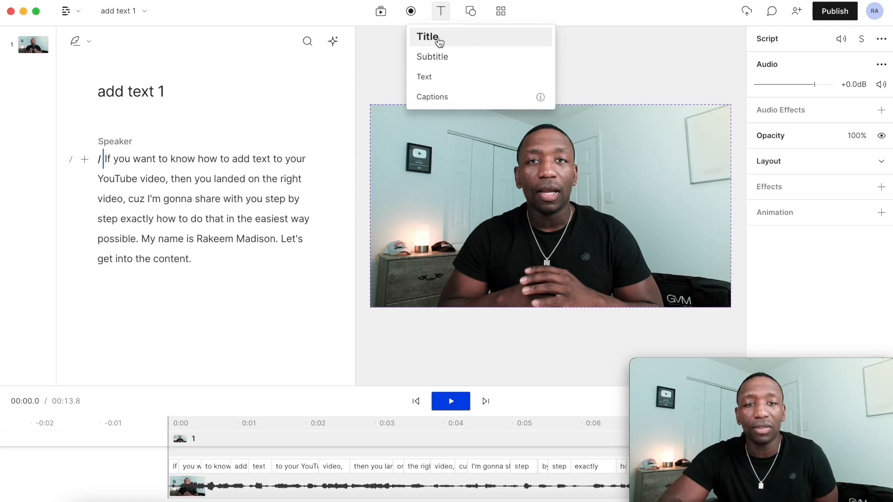
{"action": "left_click", "coordinate": [439, 42]}
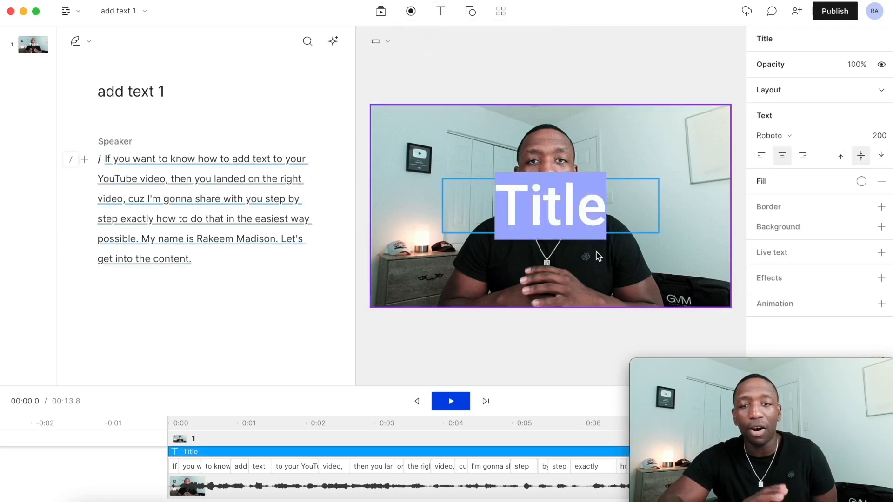
{"action": "left_click", "coordinate": [593, 314]}
{"action": "mouse_move", "coordinate": [571, 208]}
{"action": "left_mouse_down"}
{"action": "mouse_move", "coordinate": [506, 183]}
{"action": "mouse_move", "coordinate": [489, 162]}
{"action": "mouse_move", "coordinate": [599, 173]}
{"action": "mouse_move", "coordinate": [657, 156]}
{"action": "mouse_move", "coordinate": [555, 200]}
{"action": "left_mouse_up"}
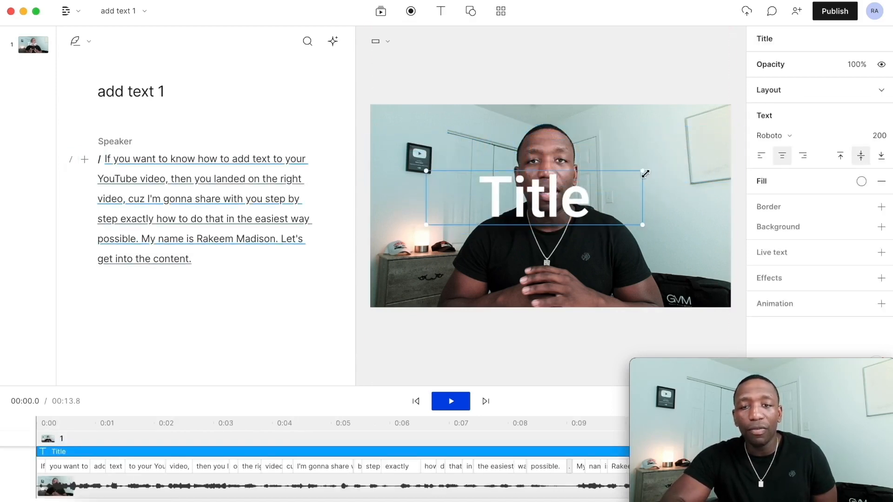
Try font sizes 80 and 100 on the title text, and set it back to 200
{"action": "left_click", "coordinate": [878, 138]}
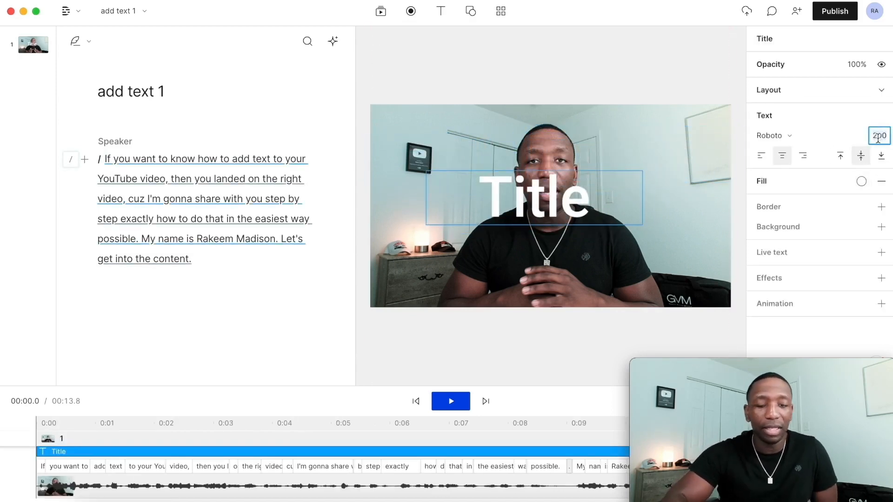
{"action": "type", "text": "80"}
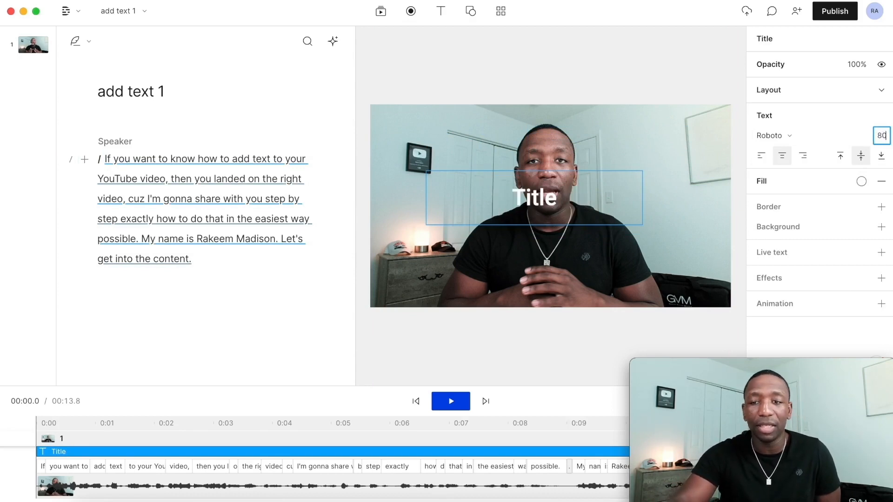
{"action": "key", "text": "Return"}
{"action": "left_click", "coordinate": [884, 136]}
{"action": "type", "text": "100"}
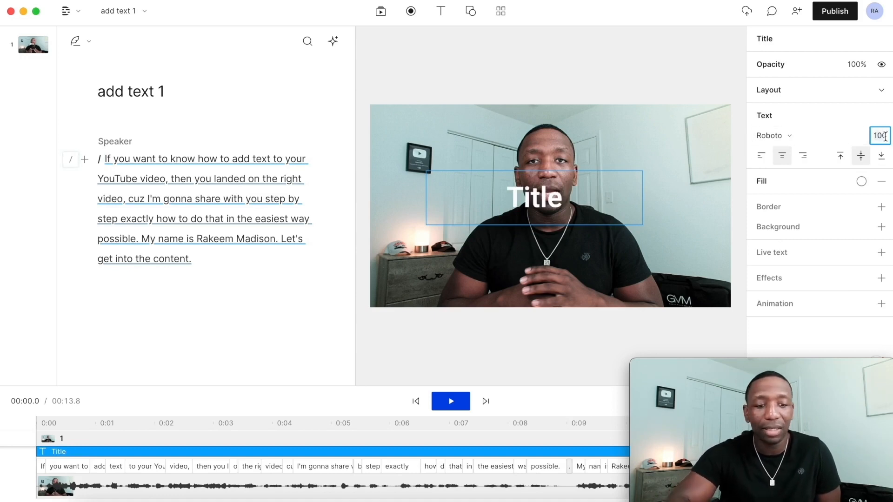
{"action": "key", "text": "BackSpace"}
{"action": "key", "text": "BackSpace"}
{"action": "key", "text": "BackSpace"}
{"action": "type", "text": "200"}
{"action": "left_click", "coordinate": [602, 184]}
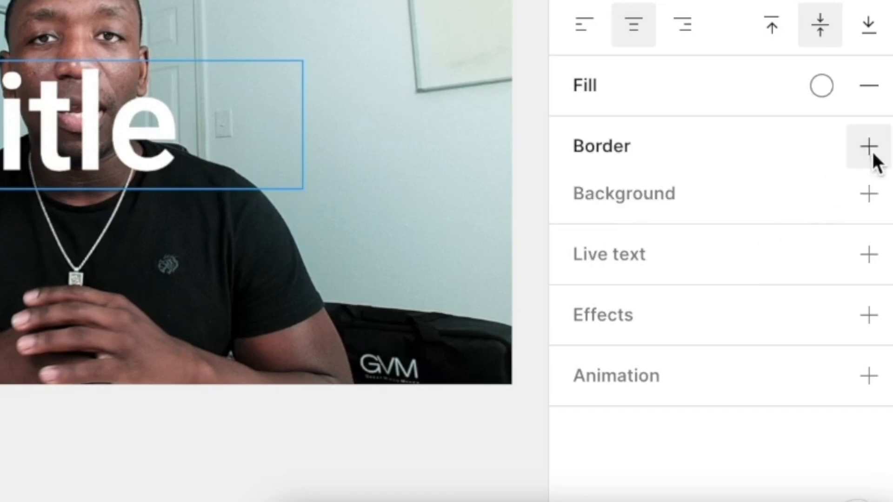
Try a thicker black border on the title text and remove it
{"action": "left_click", "coordinate": [868, 147]}
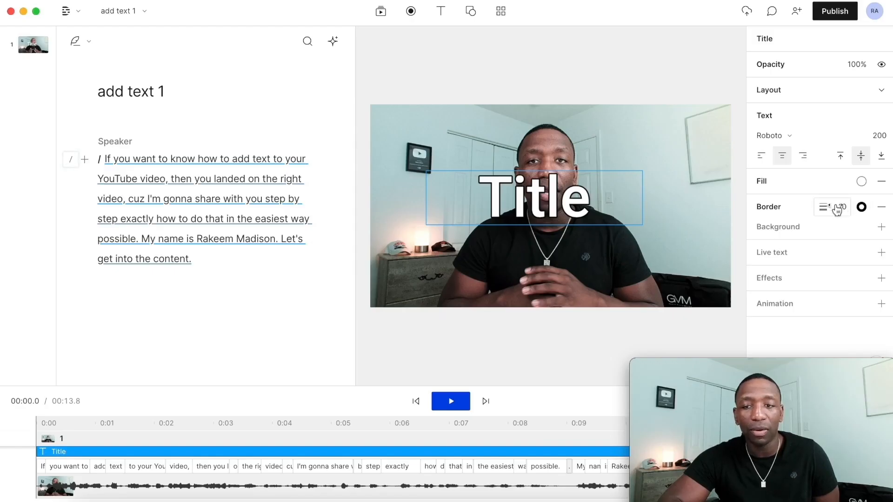
{"action": "left_click_drag", "start_coordinate": [827, 207], "coordinate": [861, 207]}
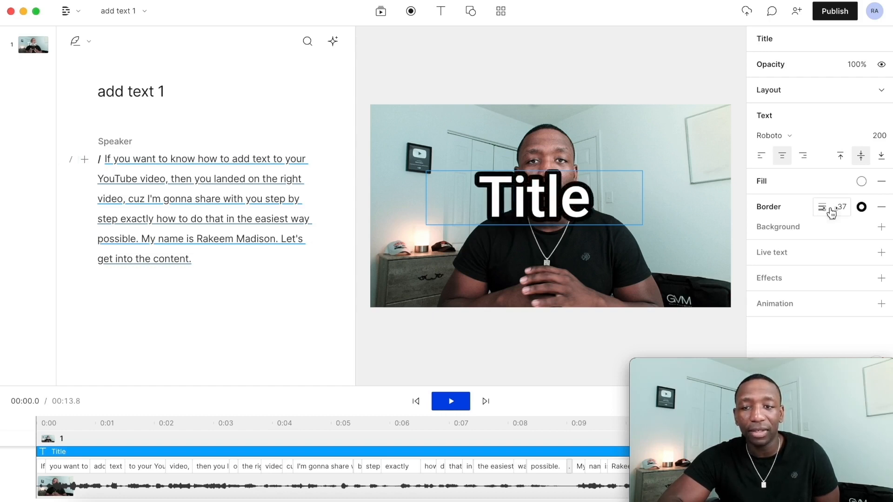
{"action": "left_click", "coordinate": [885, 209]}
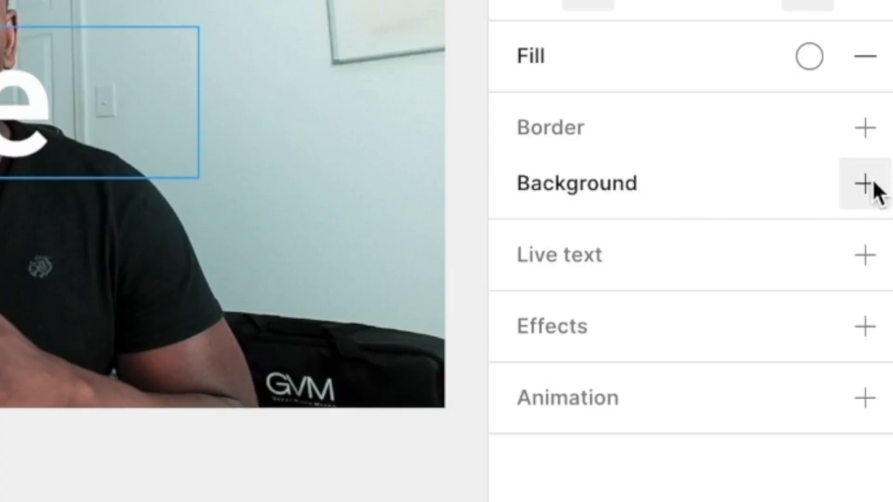
Try a background behind the title in blue and in orange (ff5500), and remove it
{"action": "left_click", "coordinate": [873, 183]}
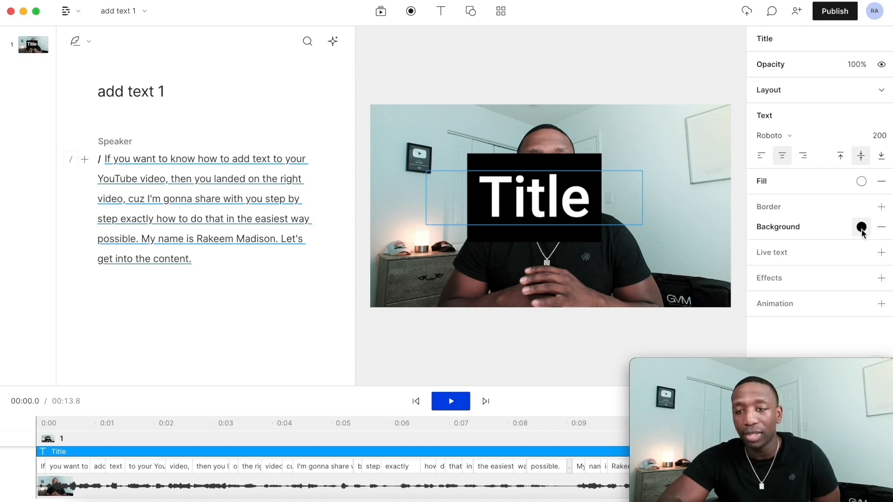
{"action": "left_click", "coordinate": [861, 228]}
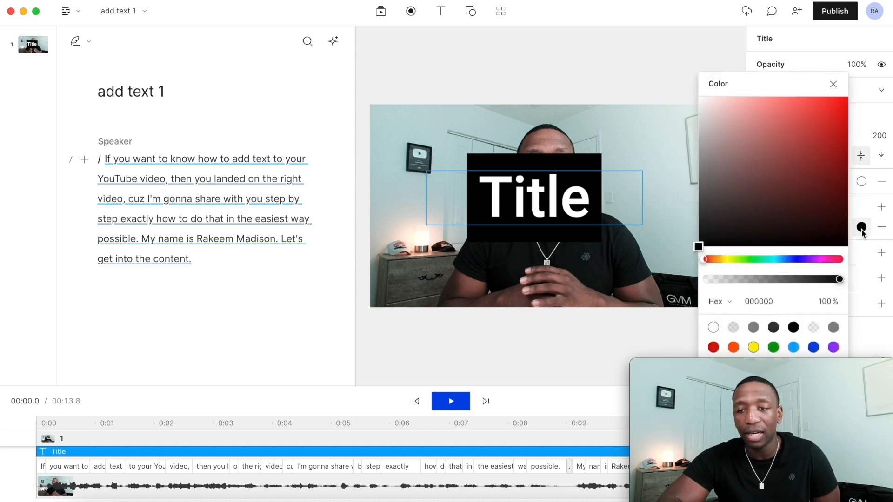
{"action": "left_click", "coordinate": [813, 348]}
{"action": "left_click", "coordinate": [734, 348]}
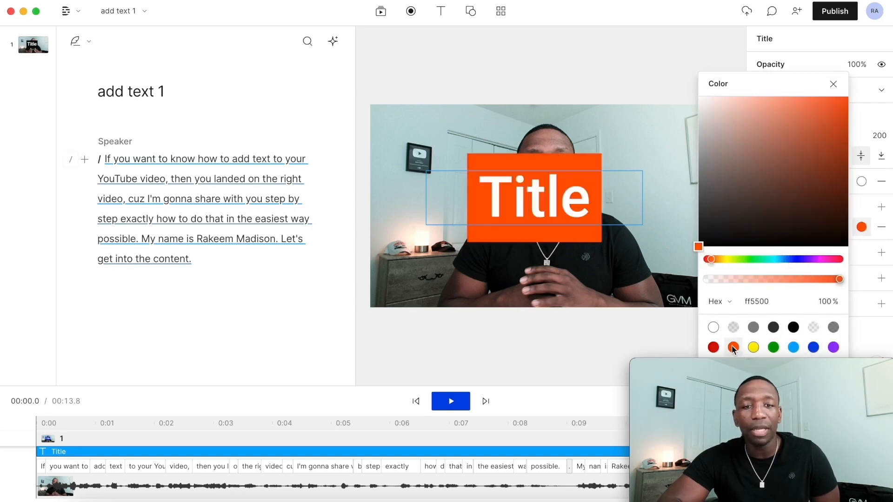
{"action": "left_click", "coordinate": [833, 84]}
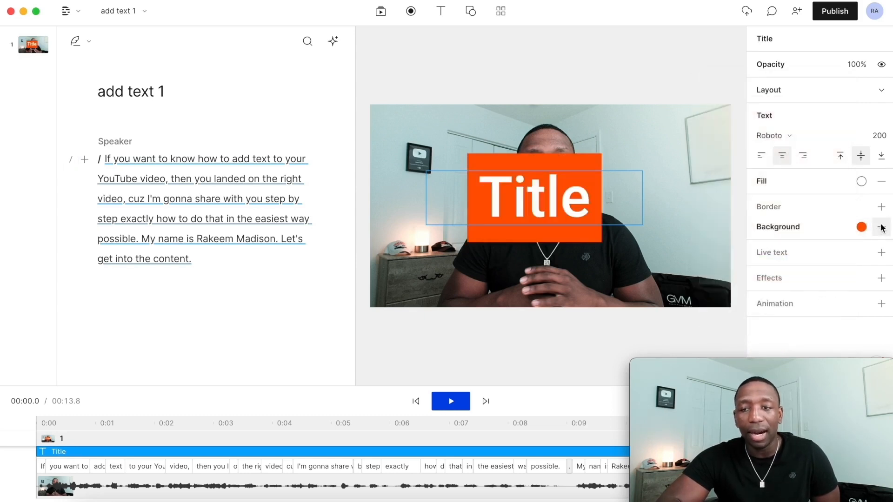
{"action": "left_click", "coordinate": [881, 228]}
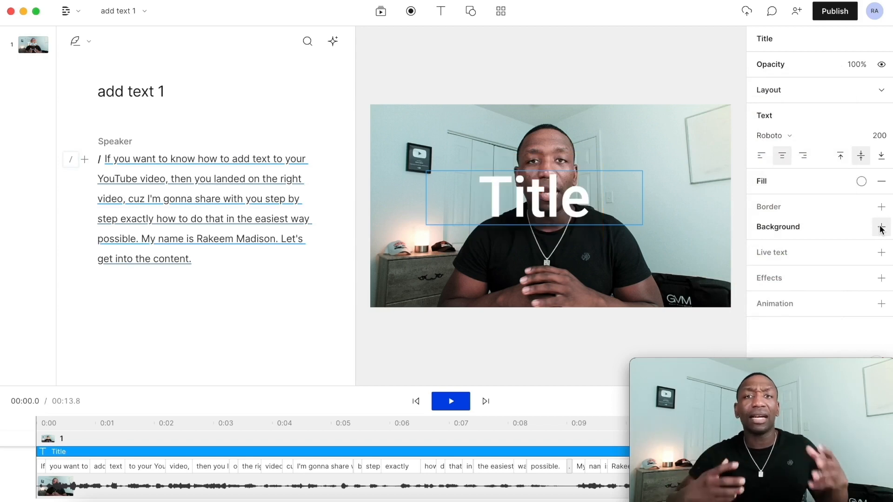
Turn the title into live text captions and play the script's opening words to preview them
{"action": "left_click", "coordinate": [881, 254]}
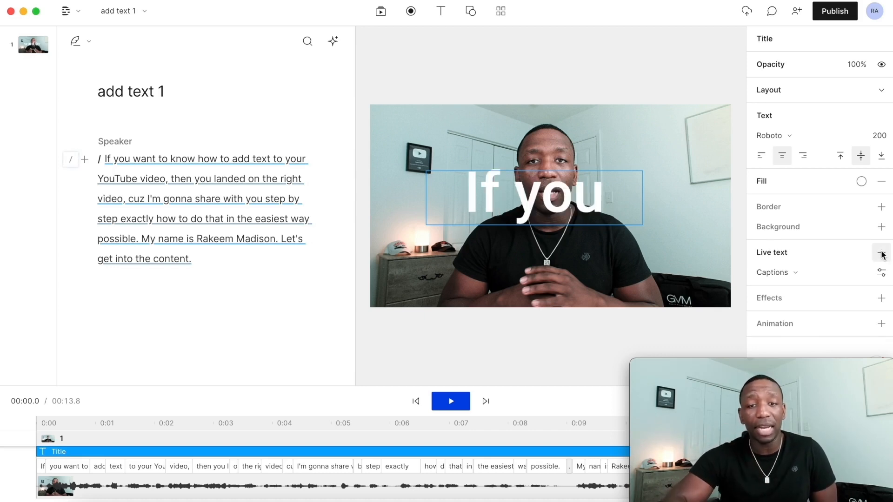
{"action": "left_click", "coordinate": [106, 159]}
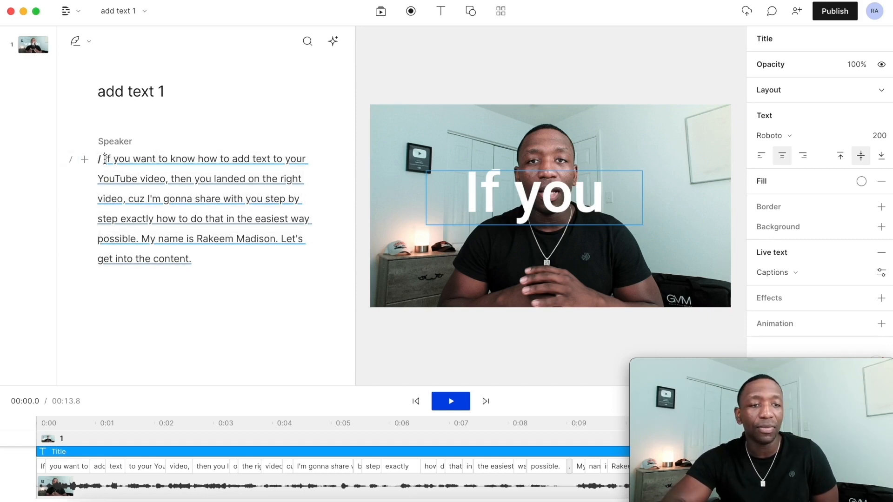
{"action": "key", "text": "space"}
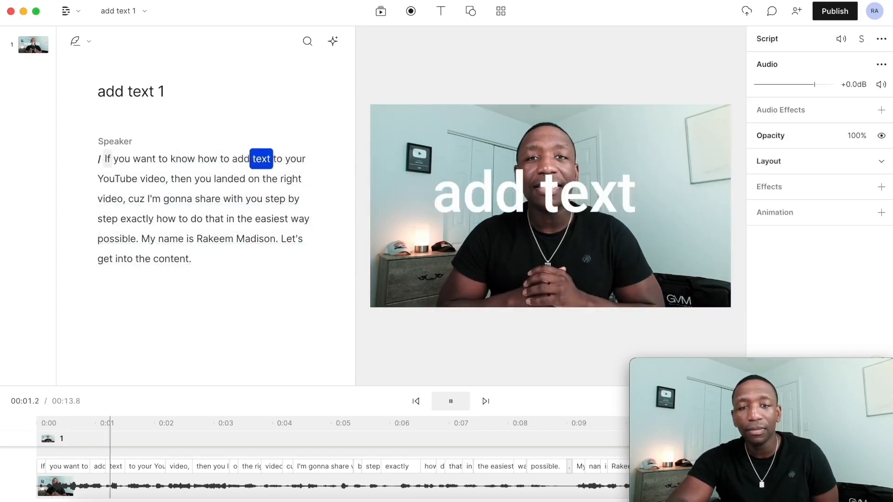
{"action": "key", "text": "space"}
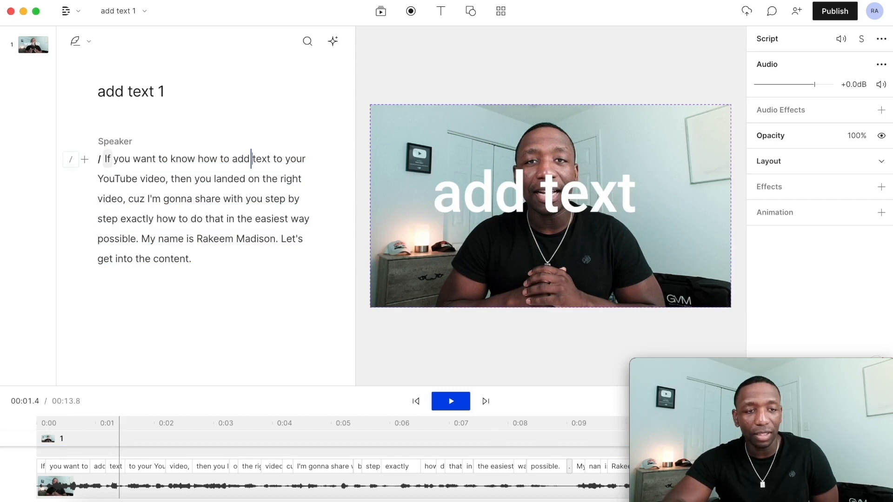
{"action": "left_click", "coordinate": [104, 159]}
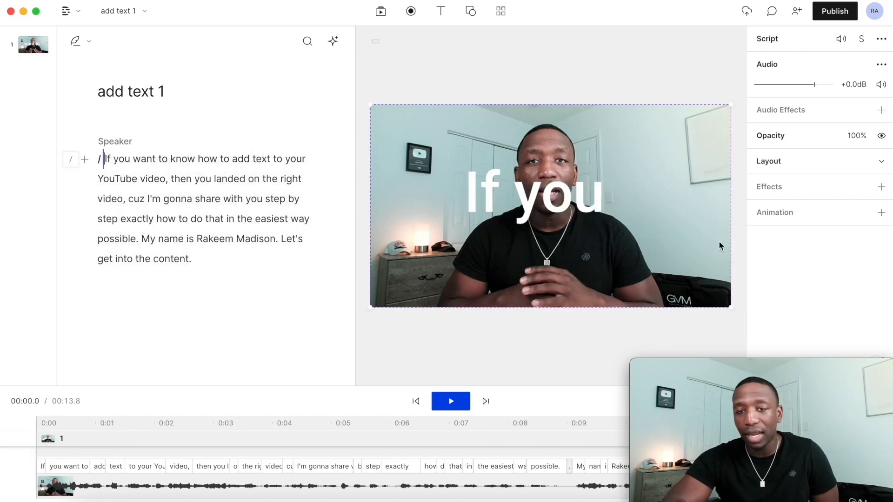
Try highlighting the active word in the title's live captions, and remove the highlight
{"action": "left_click", "coordinate": [571, 199]}
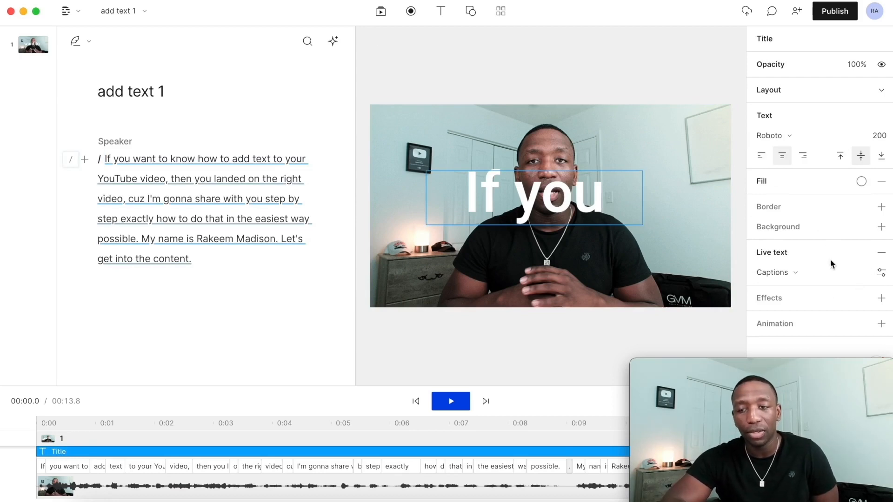
{"action": "left_click", "coordinate": [883, 274]}
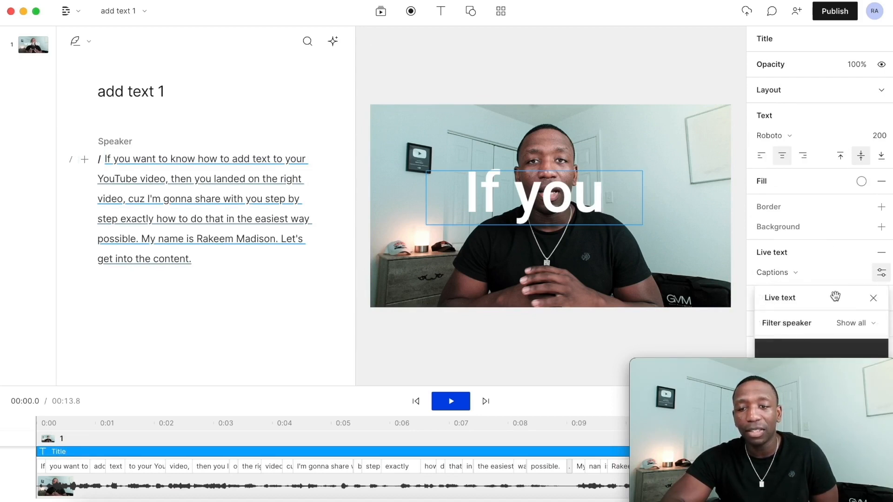
{"action": "left_click_drag", "start_coordinate": [818, 370], "coordinate": [627, 364]}
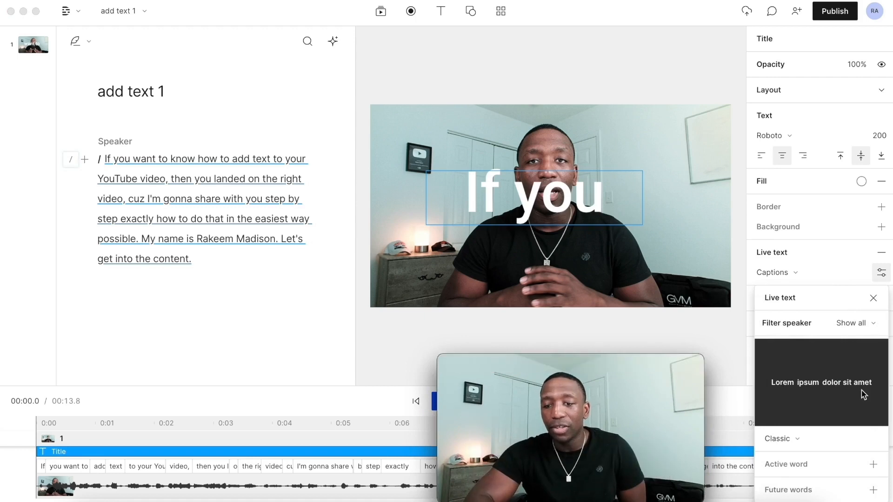
{"action": "left_click", "coordinate": [869, 465]}
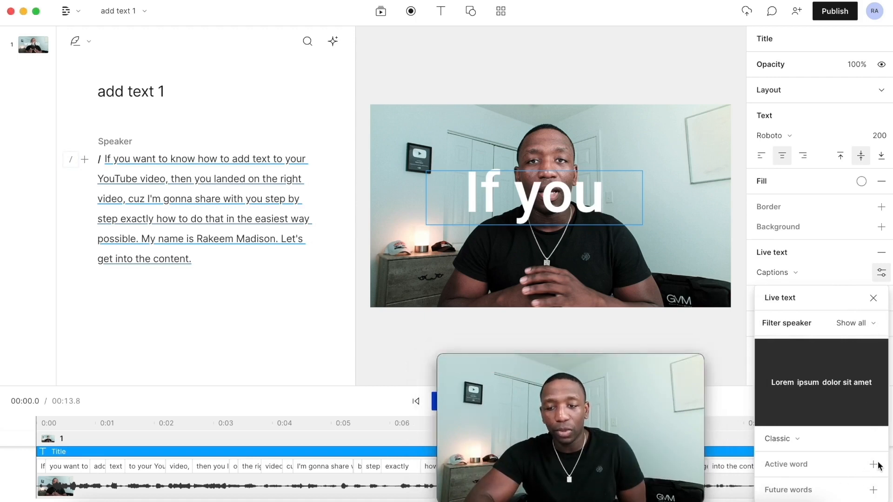
{"action": "left_click", "coordinate": [875, 465]}
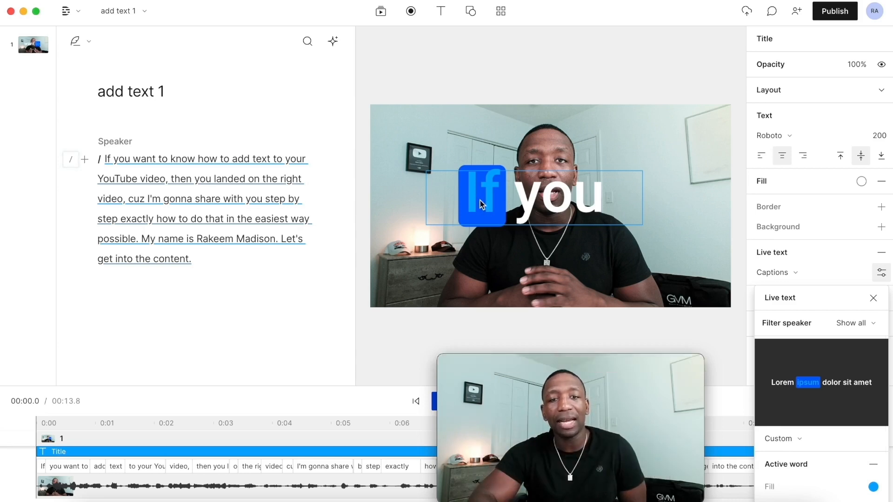
{"action": "scroll", "coordinate": [866, 459], "scroll_direction": "down", "scroll_amount": 2}
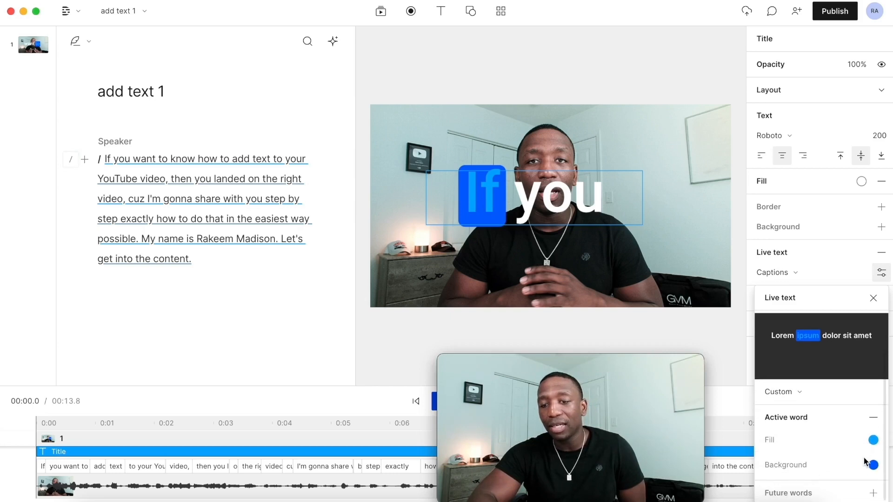
{"action": "left_click", "coordinate": [874, 417]}
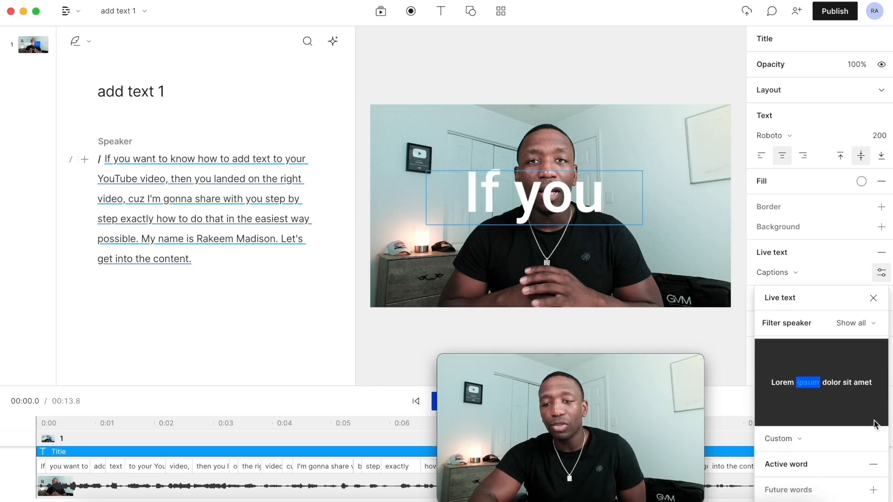
Try the future words styling on the captions, and turn off live text for the title
{"action": "left_click", "coordinate": [873, 491]}
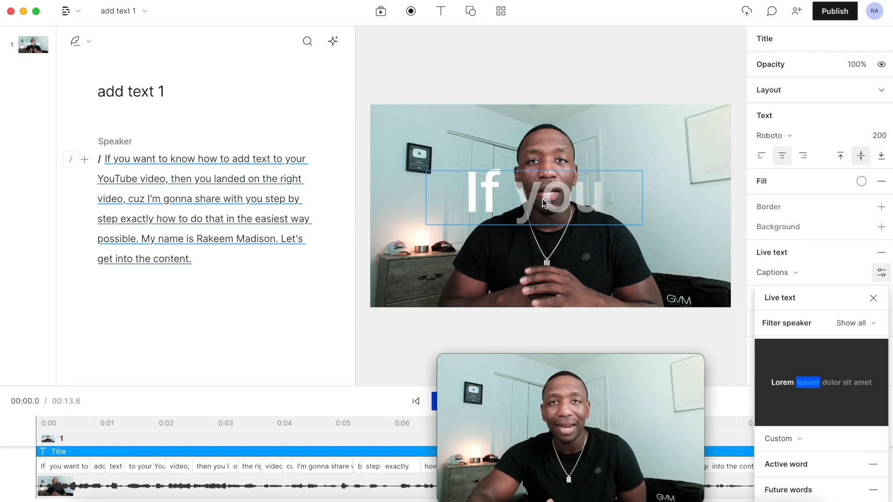
{"action": "left_click", "coordinate": [873, 298]}
{"action": "left_click", "coordinate": [881, 252]}
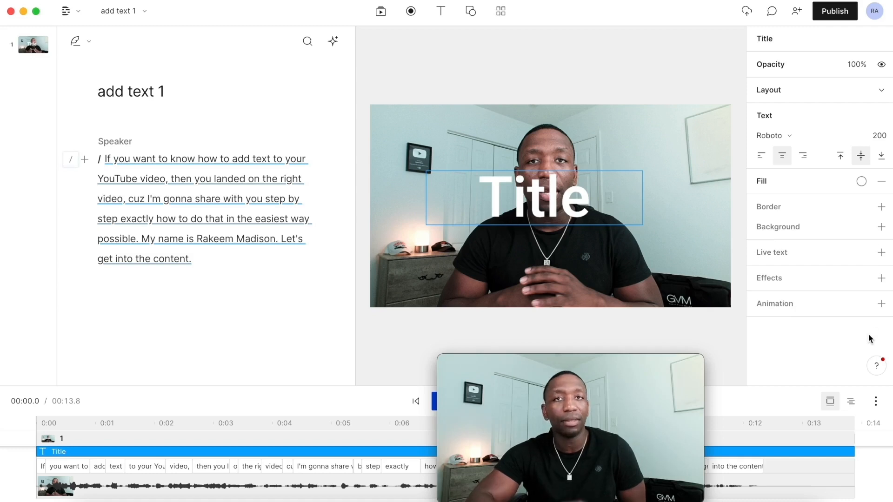
Add a Shadow effect to the title with a blur of 22 and a yellow colour (ffee00)
{"action": "left_click", "coordinate": [882, 279]}
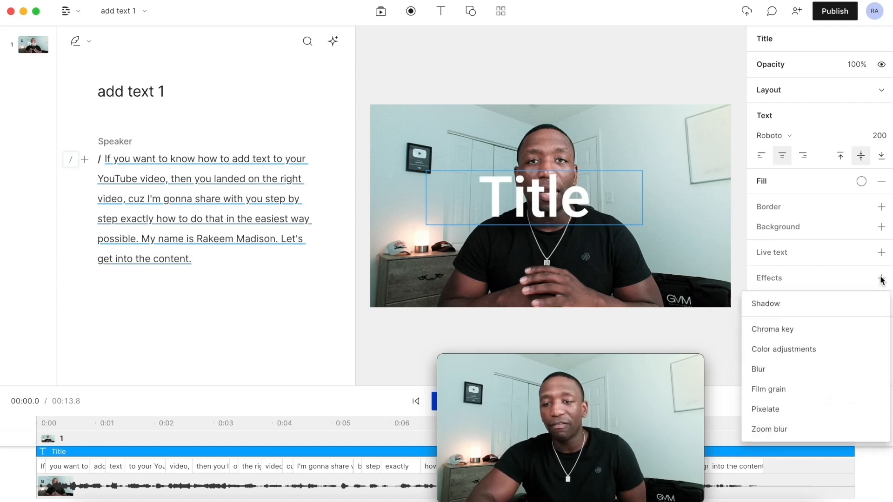
{"action": "left_click", "coordinate": [785, 306]}
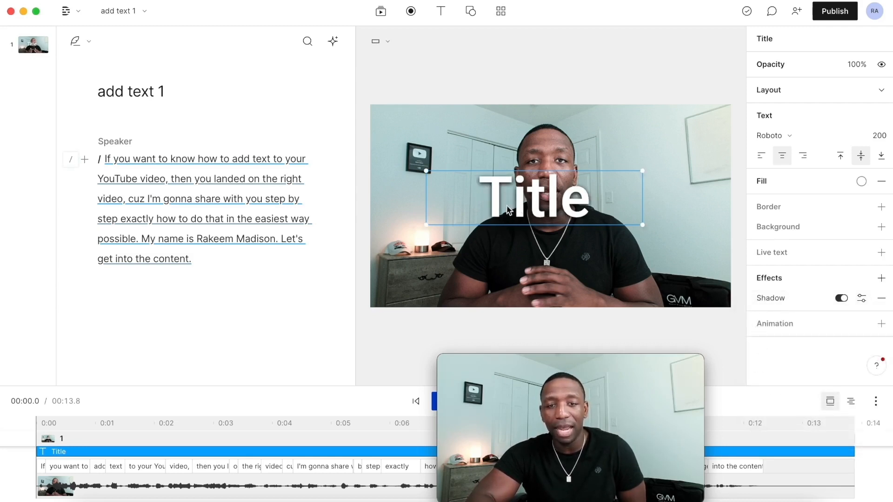
{"action": "left_click", "coordinate": [862, 298]}
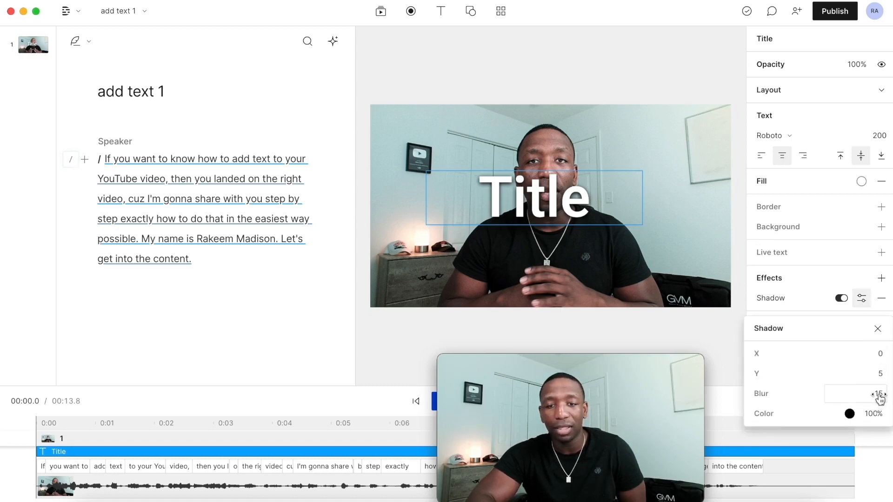
{"action": "left_click_drag", "start_coordinate": [881, 398], "coordinate": [888, 394]}
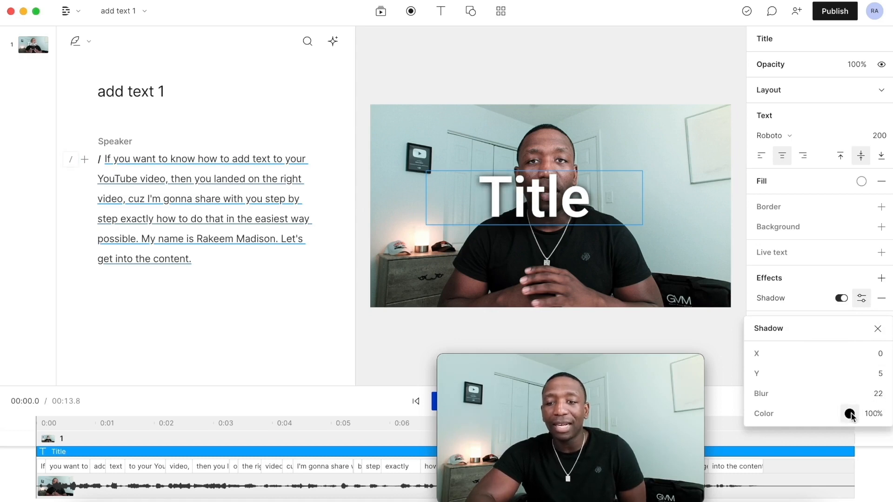
{"action": "left_click", "coordinate": [850, 414]}
{"action": "left_click", "coordinate": [797, 367]}
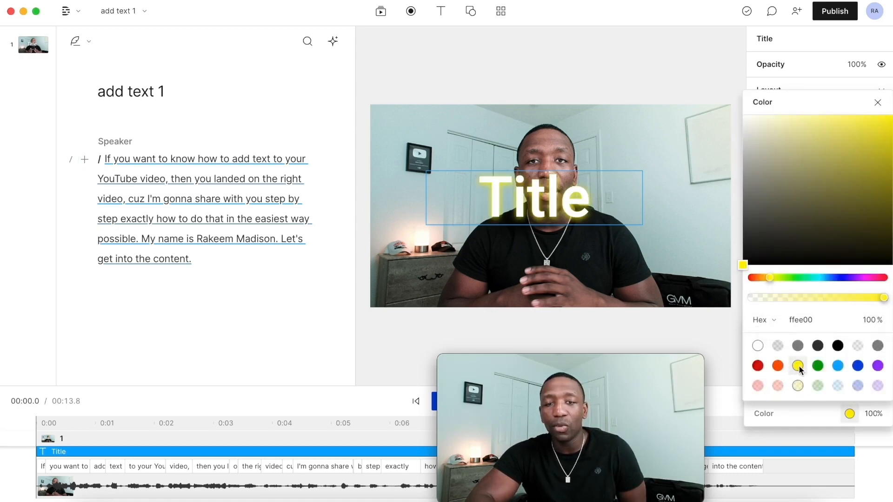
{"action": "left_click", "coordinate": [878, 102]}
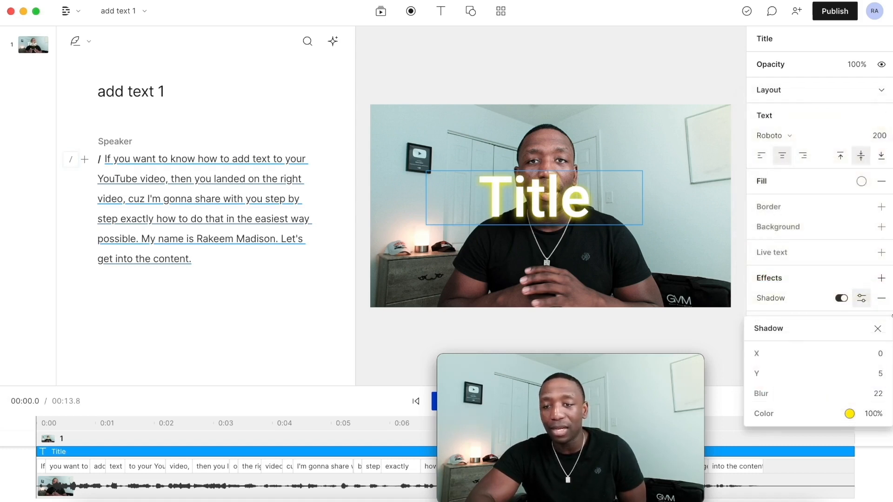
Remove the yellow shadow from the title
{"action": "left_click", "coordinate": [882, 302]}
{"action": "left_click", "coordinate": [882, 301]}
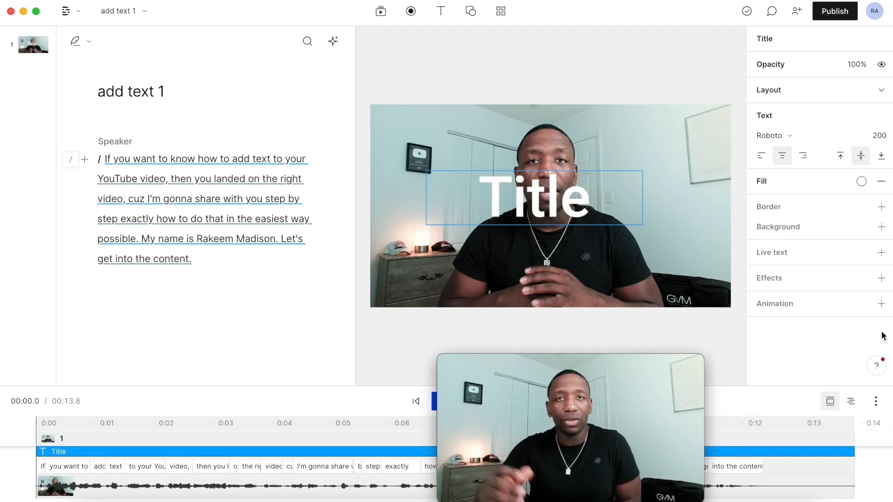
Add a Spin animation to the title, enlarge the timeline to view its keyframes, and reselect the title
{"action": "left_click", "coordinate": [882, 304]}
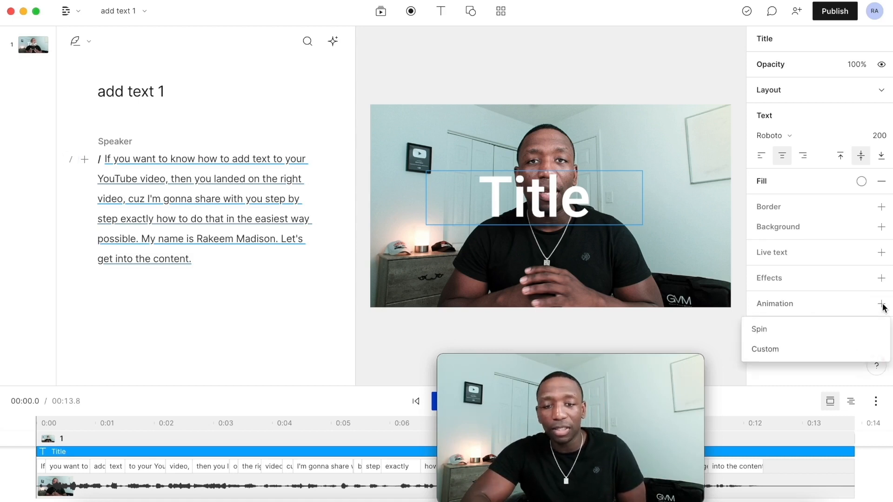
{"action": "left_click", "coordinate": [765, 330]}
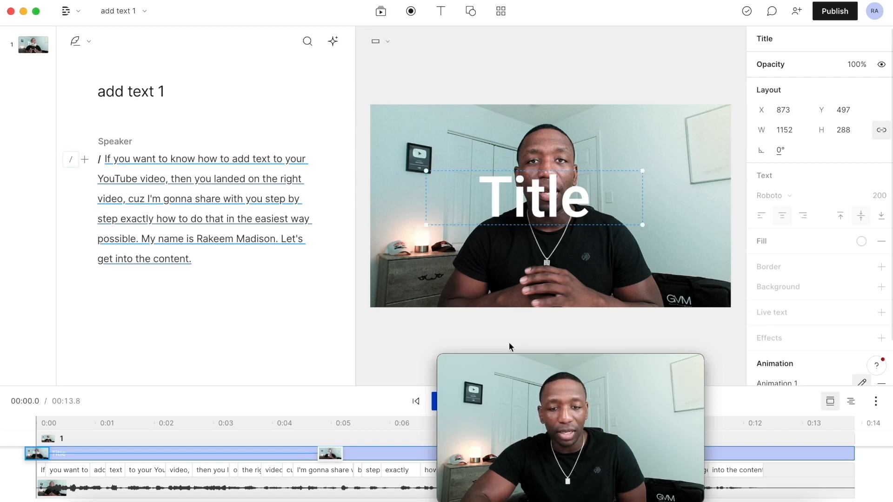
{"action": "left_click_drag", "start_coordinate": [618, 365], "coordinate": [813, 370]}
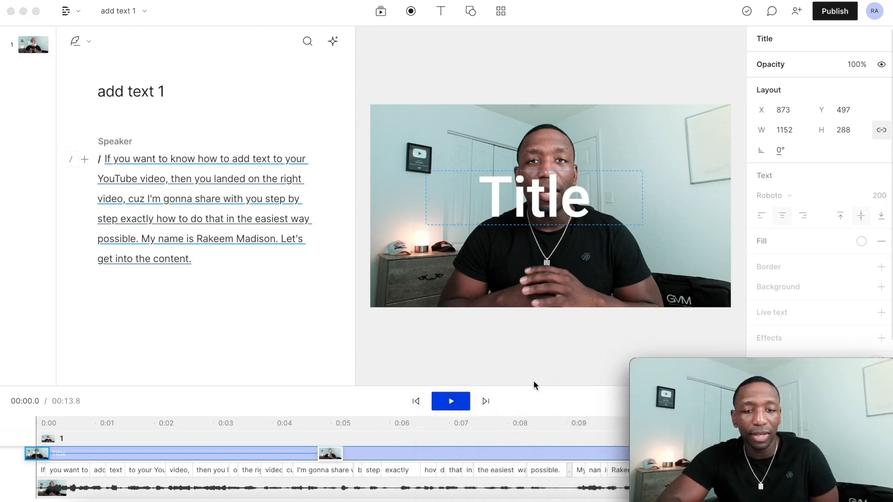
{"action": "left_click_drag", "start_coordinate": [526, 386], "coordinate": [534, 226]}
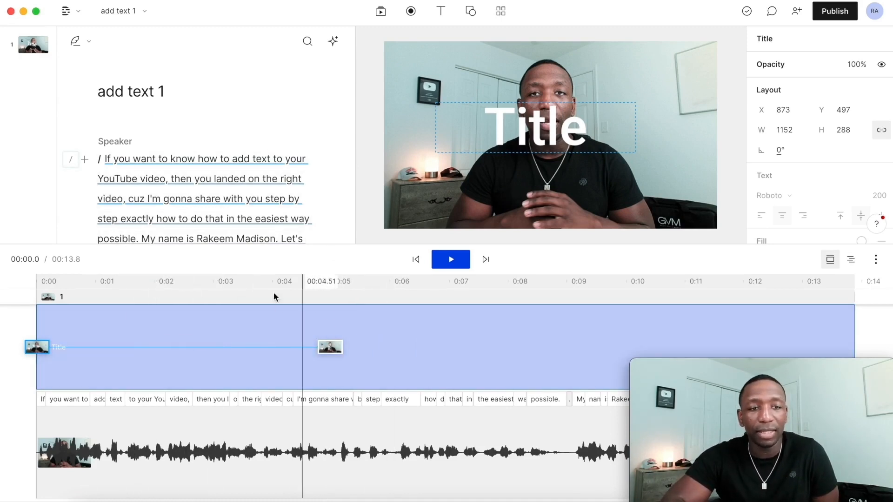
{"action": "left_click", "coordinate": [104, 160]}
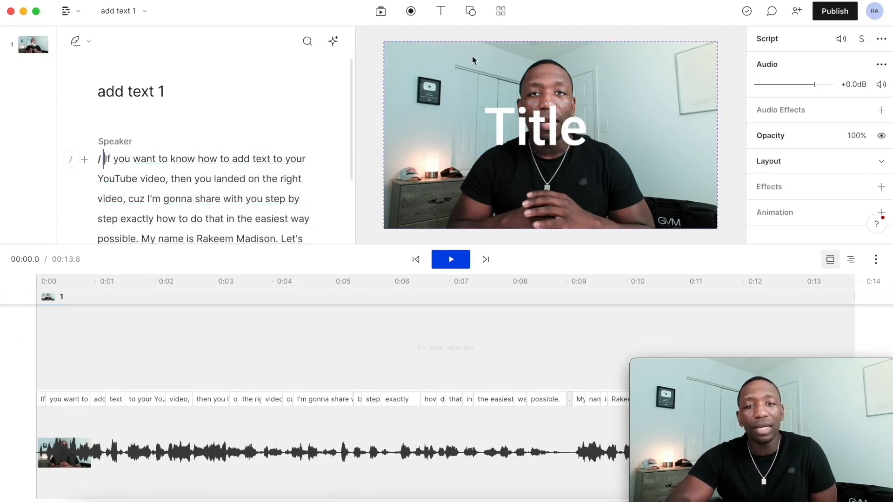
{"action": "left_click", "coordinate": [538, 137]}
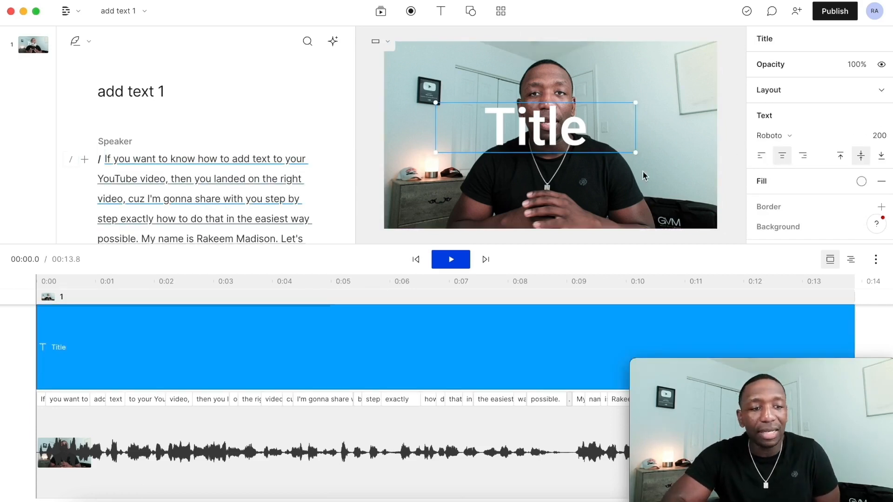
Undo the Spin animation and the removal of the title's shadow, and dismiss the undo notice
{"action": "key", "text": "super+z"}
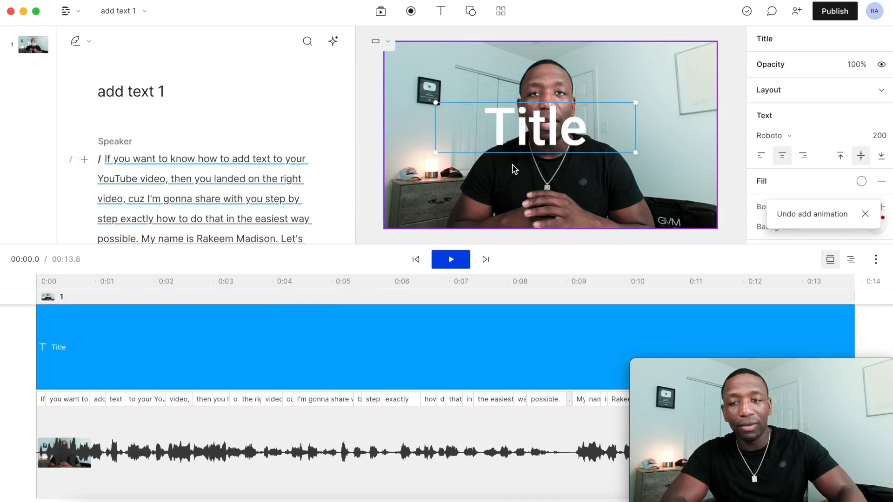
{"action": "key", "text": "super+z"}
{"action": "left_click", "coordinate": [865, 213]}
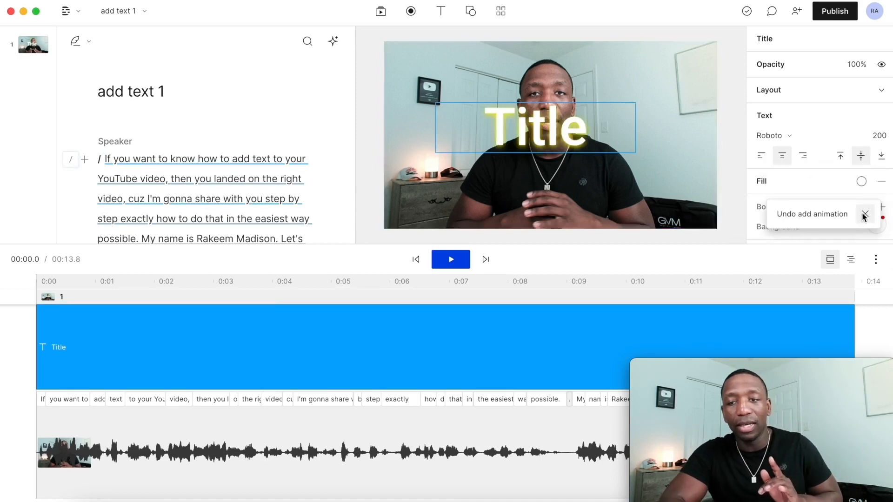
{"action": "left_click", "coordinate": [864, 214]}
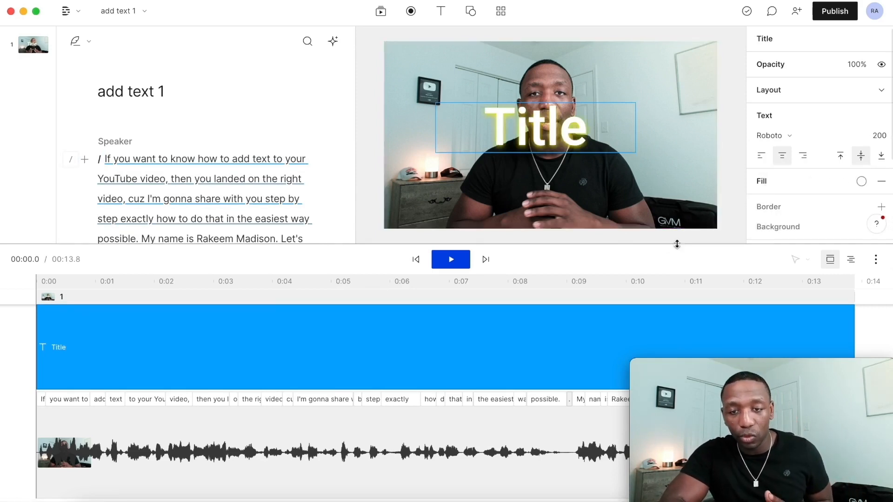
Add a Custom animation to the title and enlarge the timeline
{"action": "left_click_drag", "start_coordinate": [678, 244], "coordinate": [674, 342]}
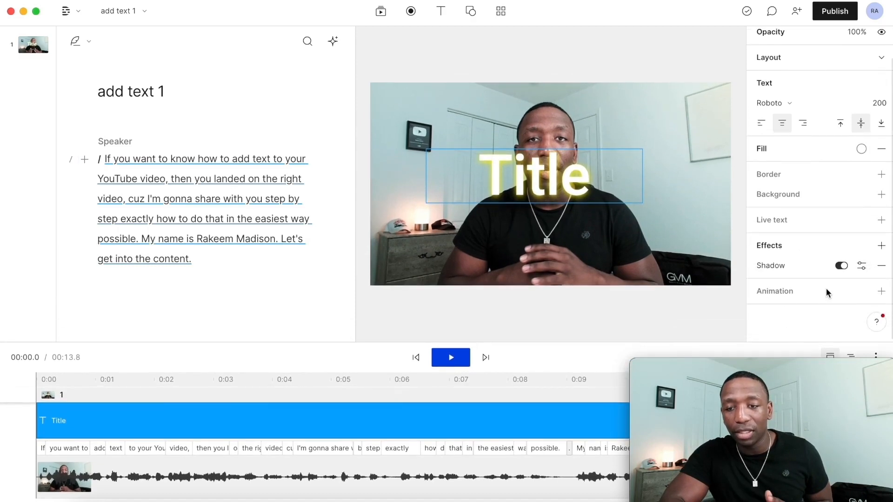
{"action": "left_click", "coordinate": [881, 290]}
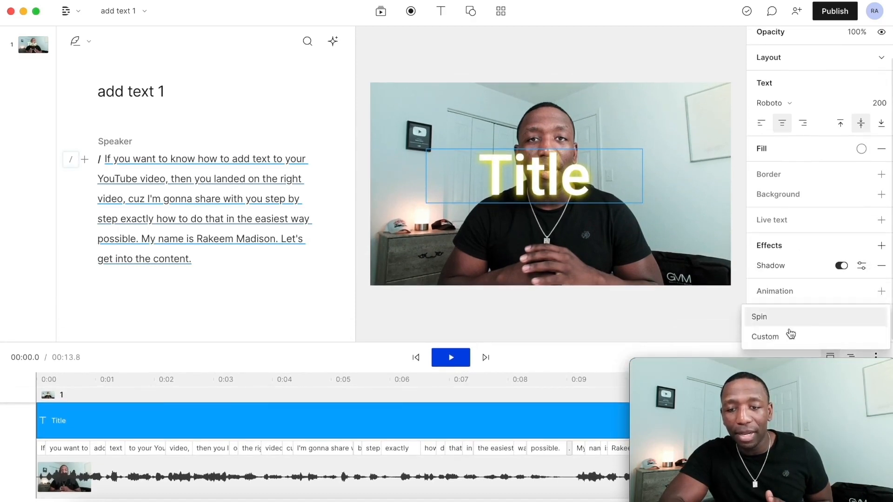
{"action": "left_click", "coordinate": [769, 336]}
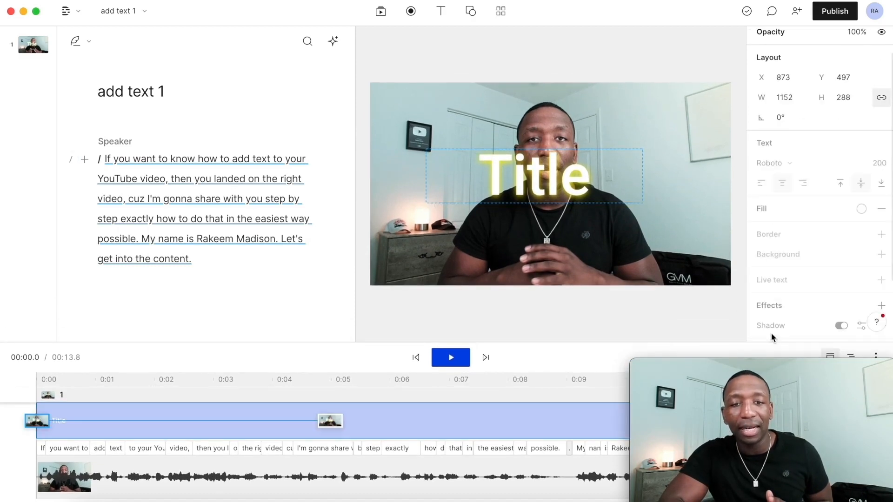
{"action": "left_click", "coordinate": [540, 339]}
{"action": "left_click_drag", "start_coordinate": [539, 344], "coordinate": [543, 255]}
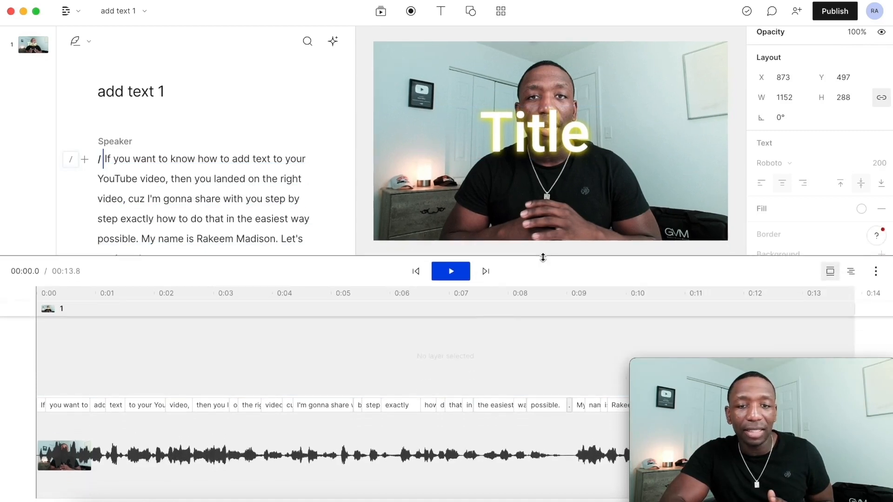
Open the title's animation for editing and move its end keyframe to about 0.3 seconds
{"action": "left_click", "coordinate": [535, 133]}
{"action": "scroll", "coordinate": [836, 213], "scroll_direction": "down", "scroll_amount": 3}
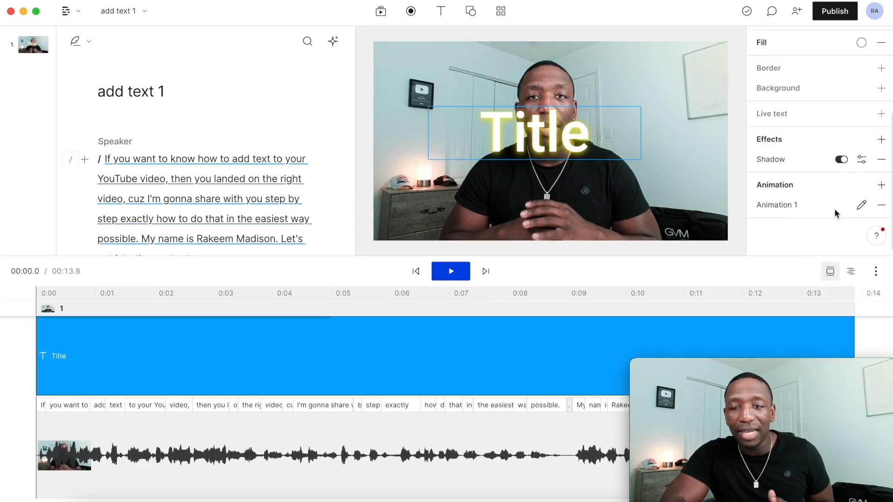
{"action": "left_click", "coordinate": [862, 206]}
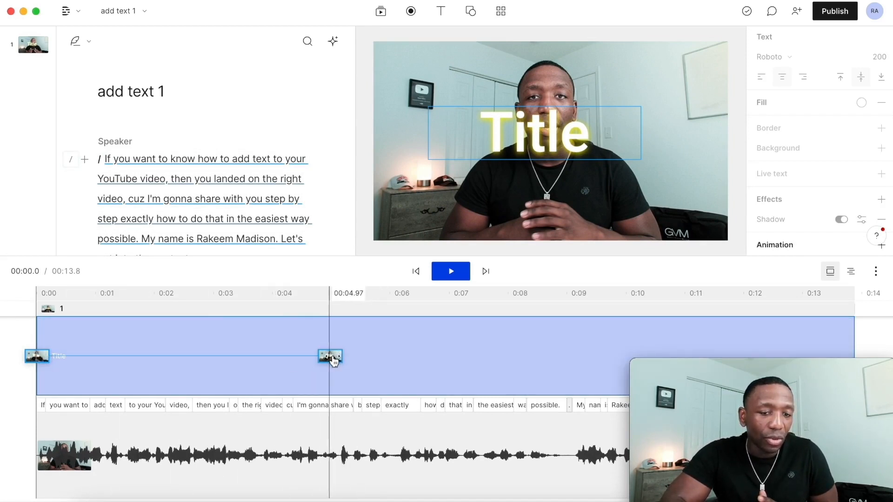
{"action": "left_click_drag", "start_coordinate": [334, 361], "coordinate": [56, 371]}
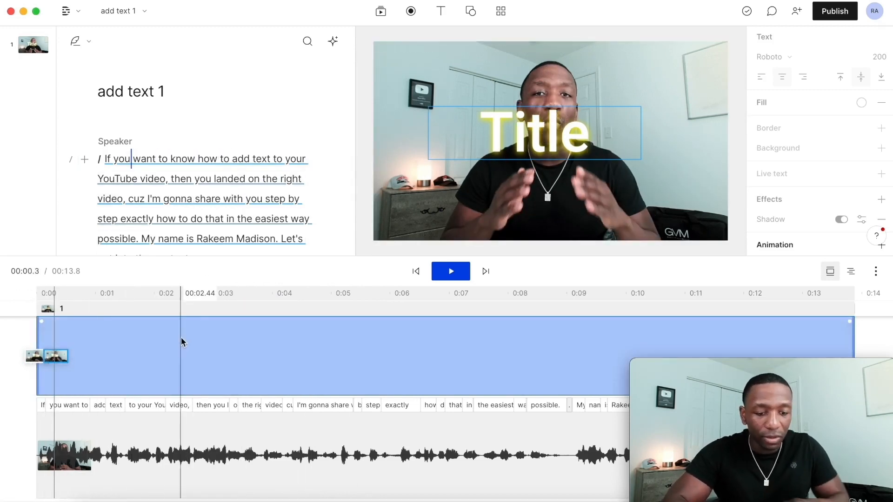
At the animation's start keyframe, move the title horizontally out of the video frame, past its left edge
{"action": "scroll", "coordinate": [181, 341], "scroll_direction": "up", "scroll_amount": 5}
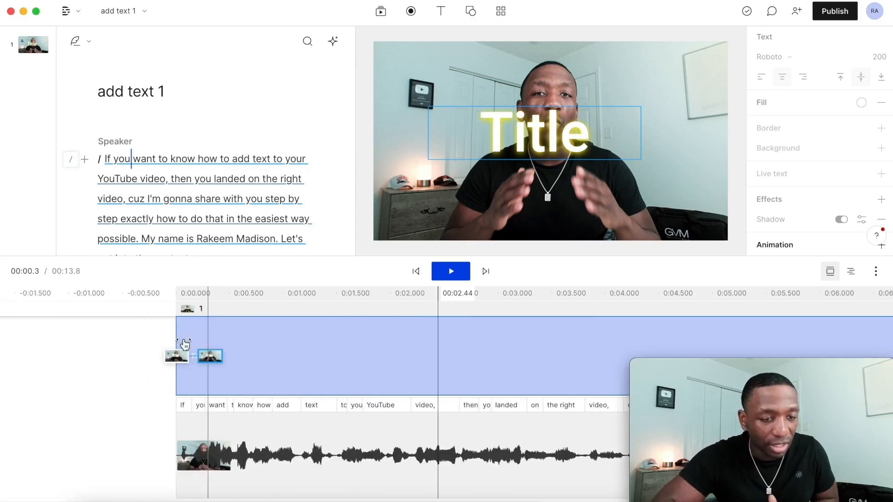
{"action": "left_click", "coordinate": [178, 359]}
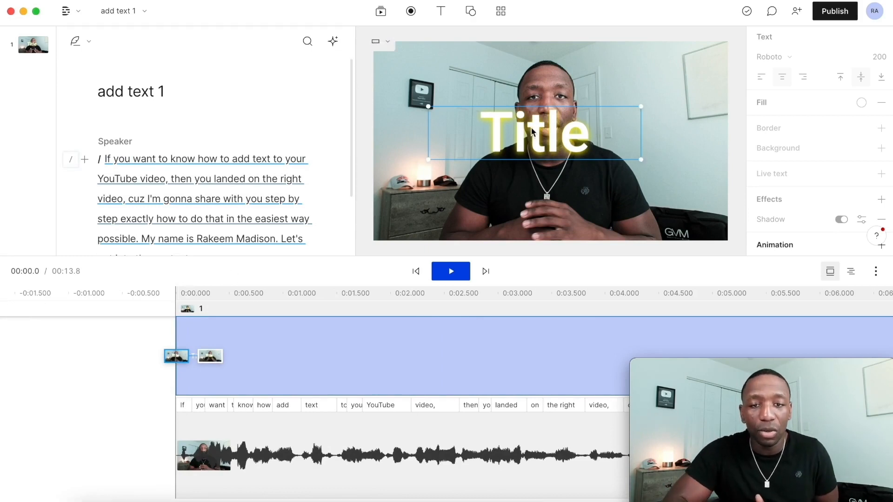
{"action": "left_click_drag", "start_coordinate": [535, 130], "coordinate": [317, 137]}
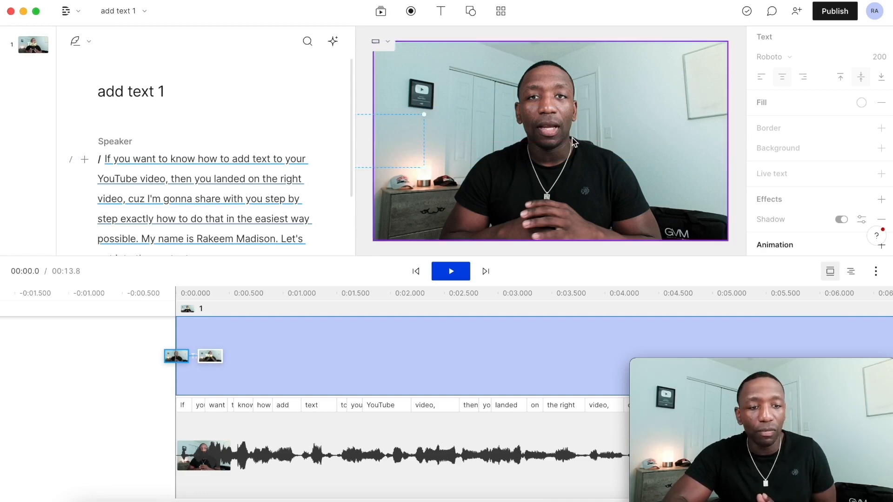
At the animation's end keyframe, move the title lower near the frame's center, and shift the keyframe to about 0.2 seconds
{"action": "left_click", "coordinate": [212, 362]}
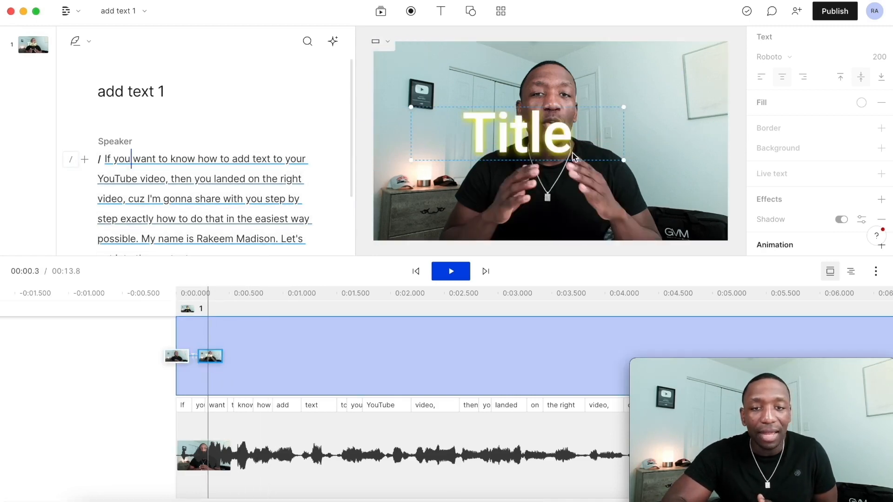
{"action": "left_click_drag", "start_coordinate": [520, 136], "coordinate": [576, 147]}
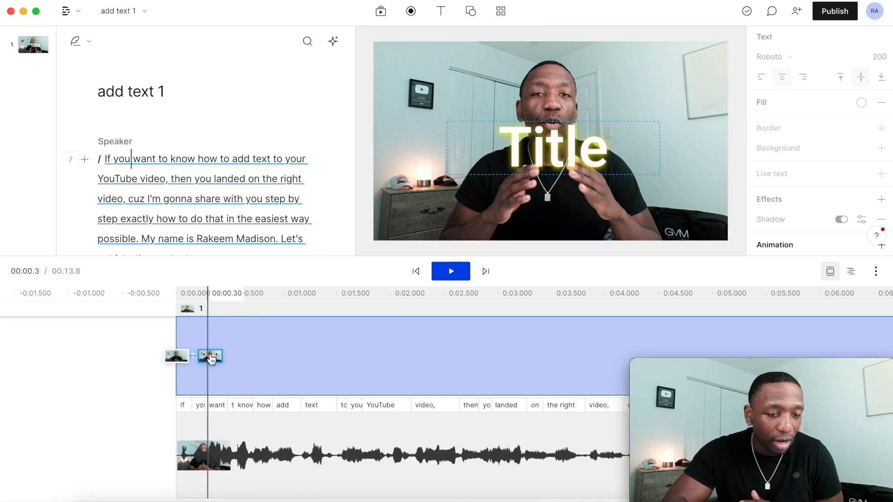
{"action": "left_click_drag", "start_coordinate": [210, 358], "coordinate": [201, 359]}
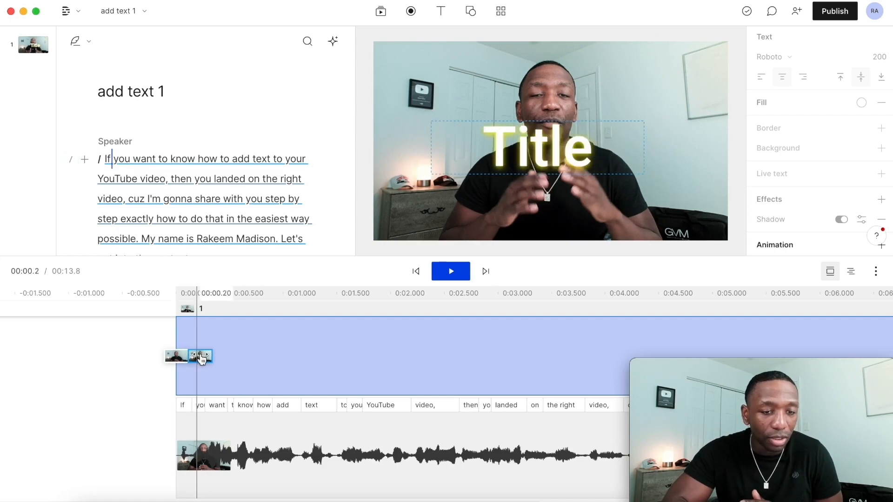
Exit animation mode and play the video from the beginning to preview the title's entrance
{"action": "scroll", "coordinate": [842, 225], "scroll_direction": "down", "scroll_amount": 3}
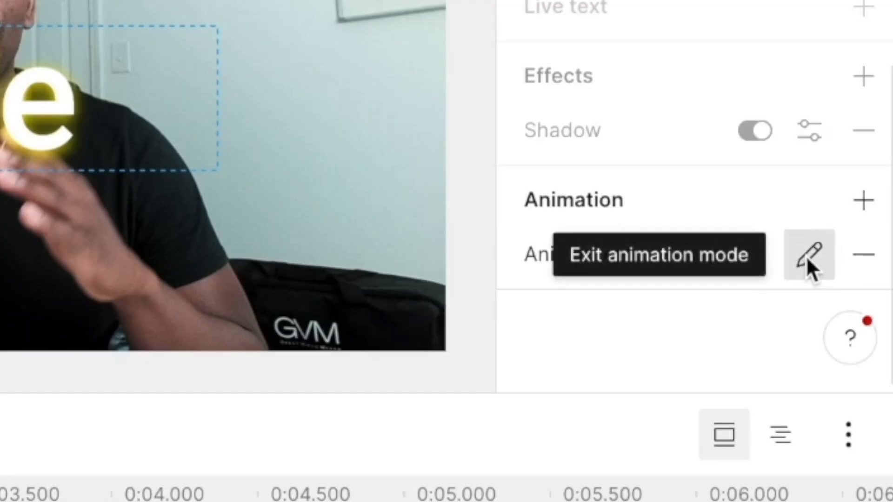
{"action": "left_click", "coordinate": [808, 261]}
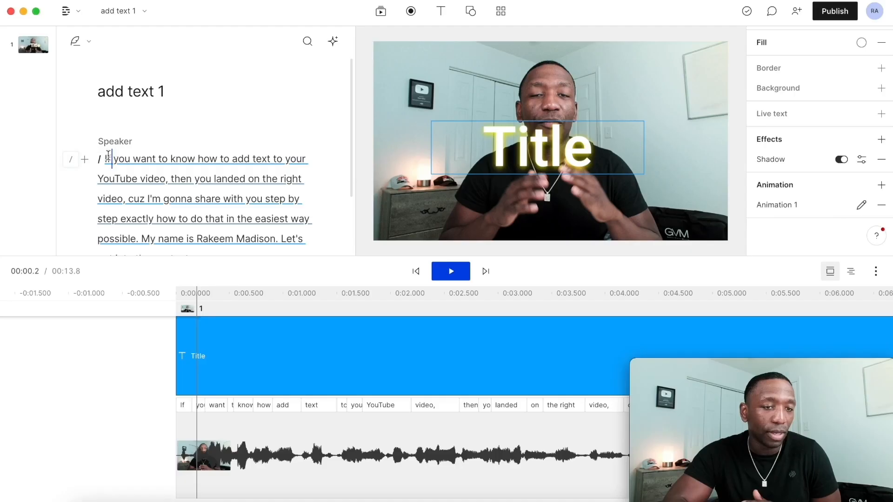
{"action": "left_click", "coordinate": [105, 159]}
{"action": "key", "text": "space"}
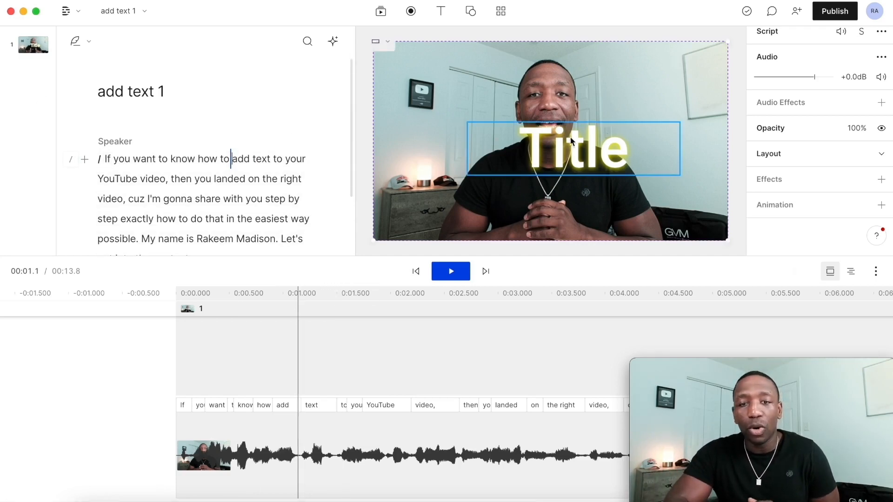
Reopen the title's animation for editing and move its end keyframe to about 0.8 seconds
{"action": "left_click", "coordinate": [579, 149]}
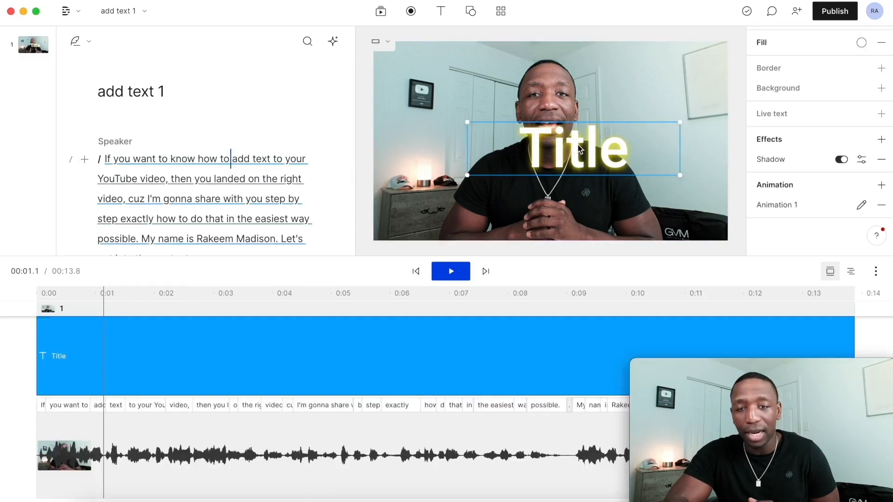
{"action": "left_click", "coordinate": [860, 207]}
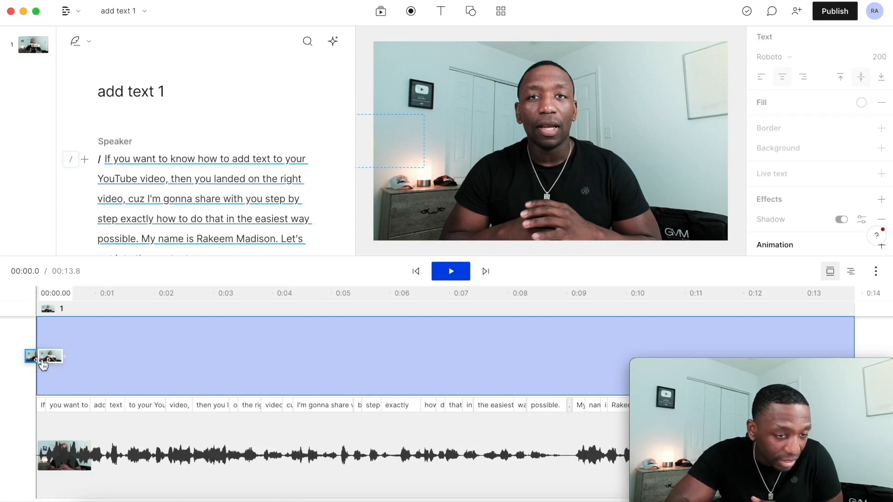
{"action": "left_click_drag", "start_coordinate": [43, 365], "coordinate": [87, 356]}
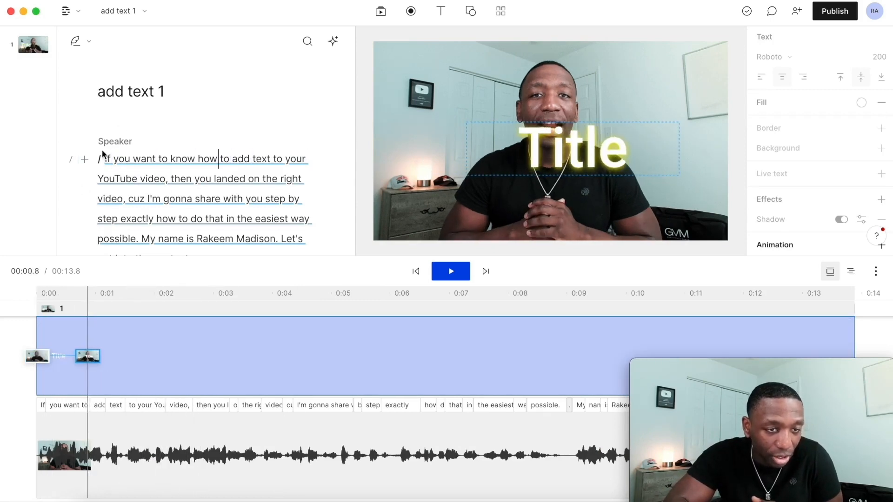
Replay the video from the start of the script to check the slower title entrance, and pause it
{"action": "left_click", "coordinate": [105, 159]}
{"action": "key", "text": "space"}
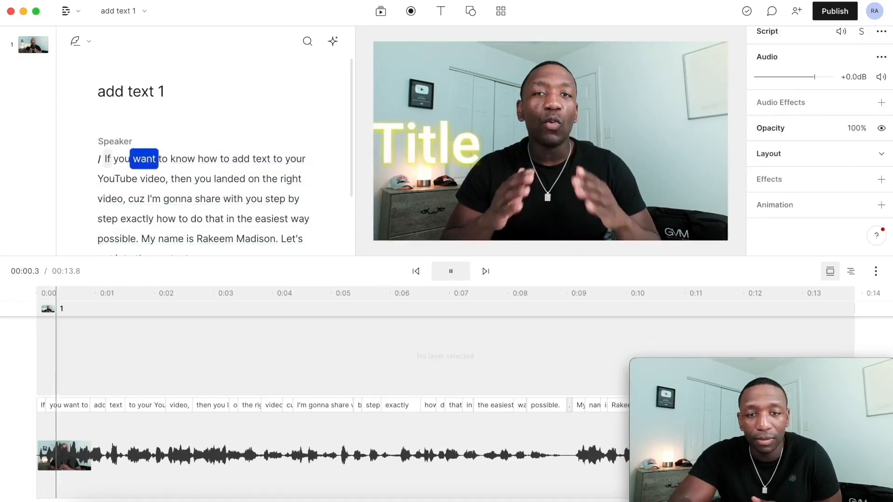
{"action": "key", "text": "space"}
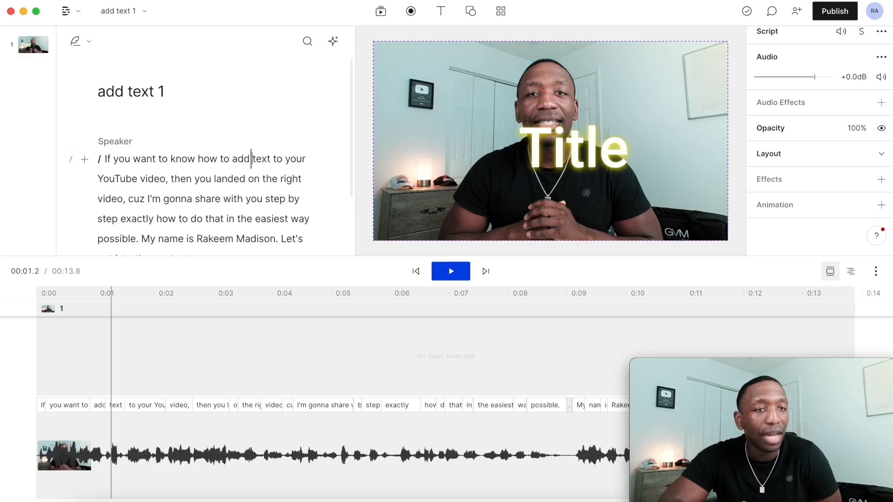
Open the composition's video export settings, examine the available resolutions, and close them without exporting
{"action": "left_click", "coordinate": [66, 10]}
{"action": "mouse_move", "coordinate": [206, 20]}
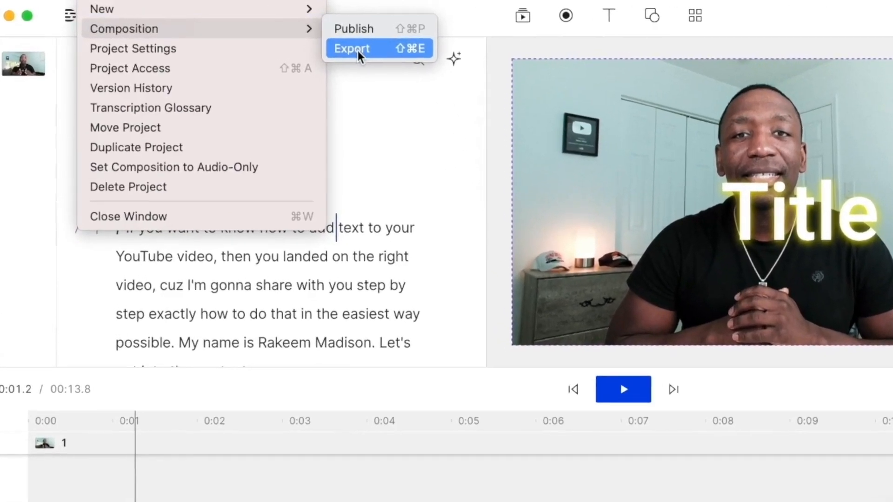
{"action": "left_click", "coordinate": [358, 49]}
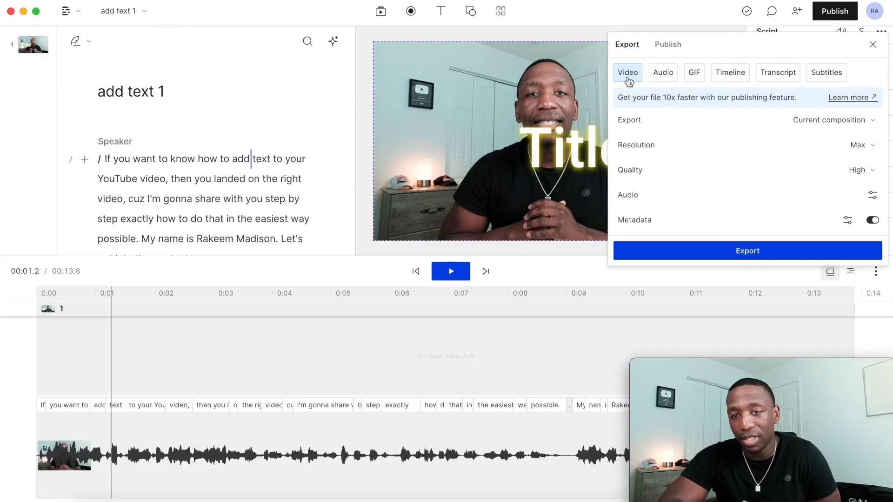
{"action": "left_click", "coordinate": [874, 147]}
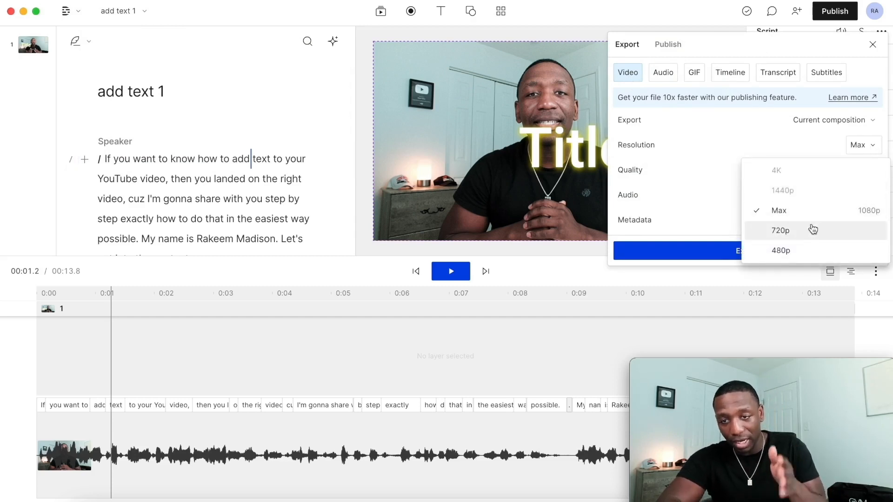
{"action": "left_click", "coordinate": [785, 132]}
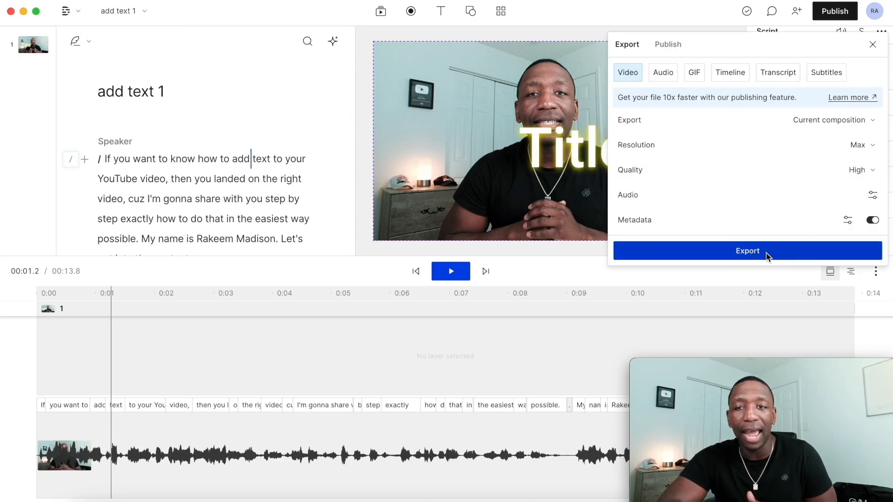
{"action": "left_click", "coordinate": [873, 46]}
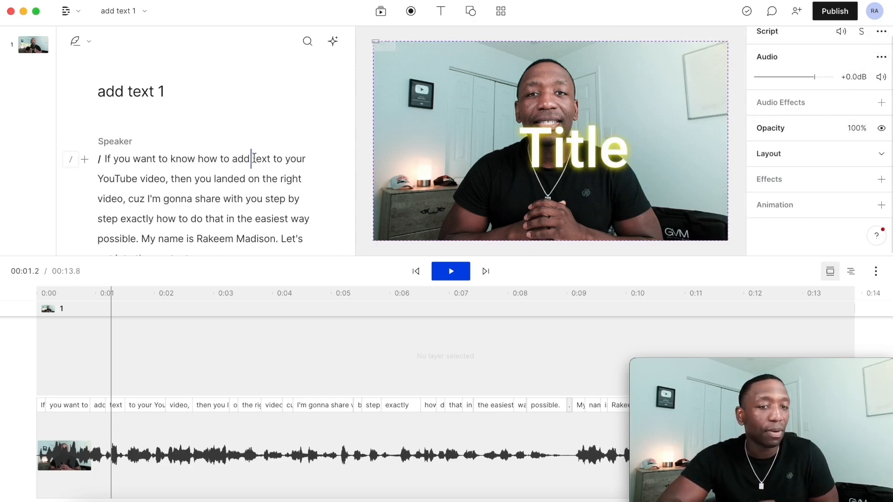
Undo the title's custom animation and its yellow shadow styling, and dismiss the undo notices
{"action": "left_click", "coordinate": [103, 159]}
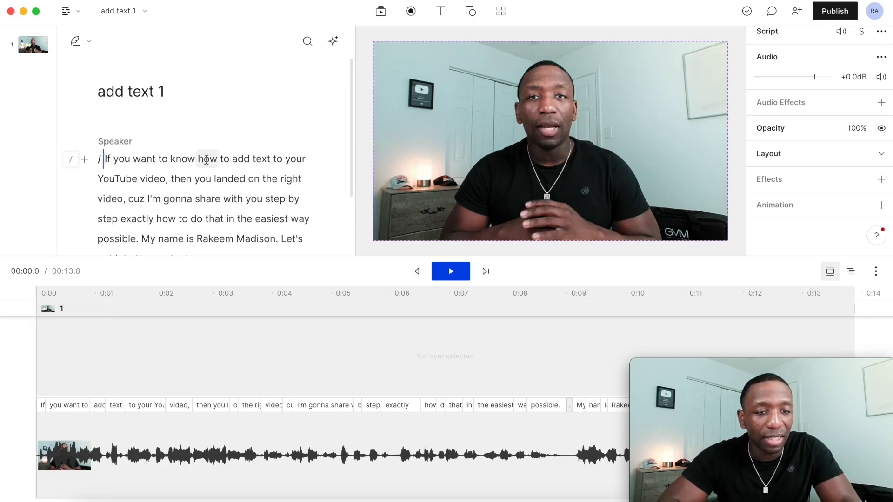
{"action": "scroll", "coordinate": [227, 205], "scroll_direction": "down", "scroll_amount": 2}
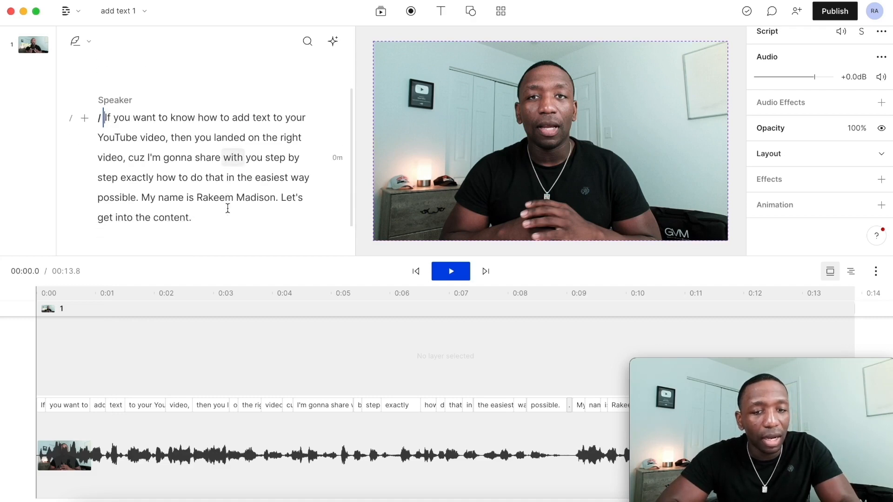
{"action": "key", "text": "super+z"}
{"action": "key", "text": "super+z"}
{"action": "key", "text": "super+z"}
{"action": "key", "text": "super+z"}
{"action": "key", "text": "super+z"}
{"action": "key", "text": "super+z"}
{"action": "key", "text": "super+z"}
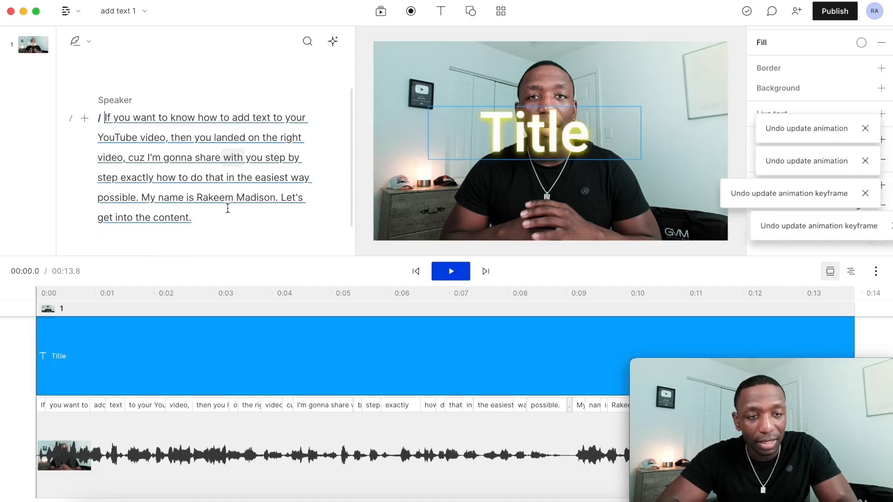
{"action": "left_click", "coordinate": [866, 226]}
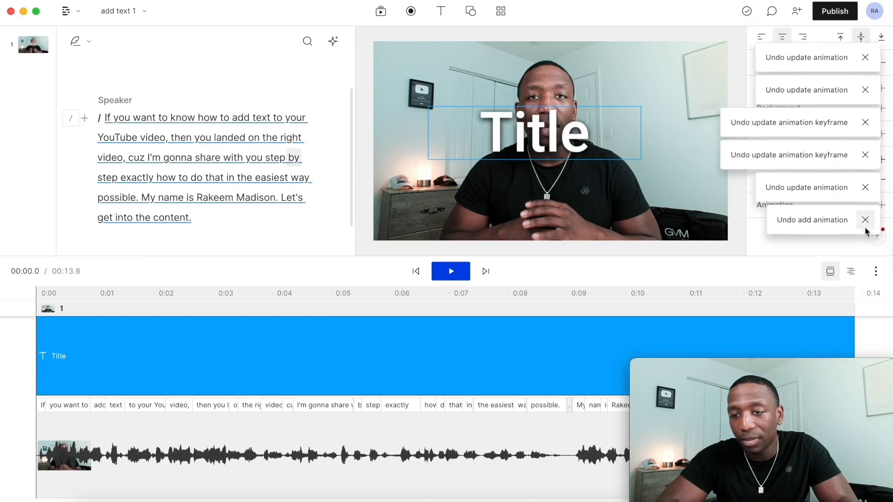
{"action": "left_click", "coordinate": [865, 226]}
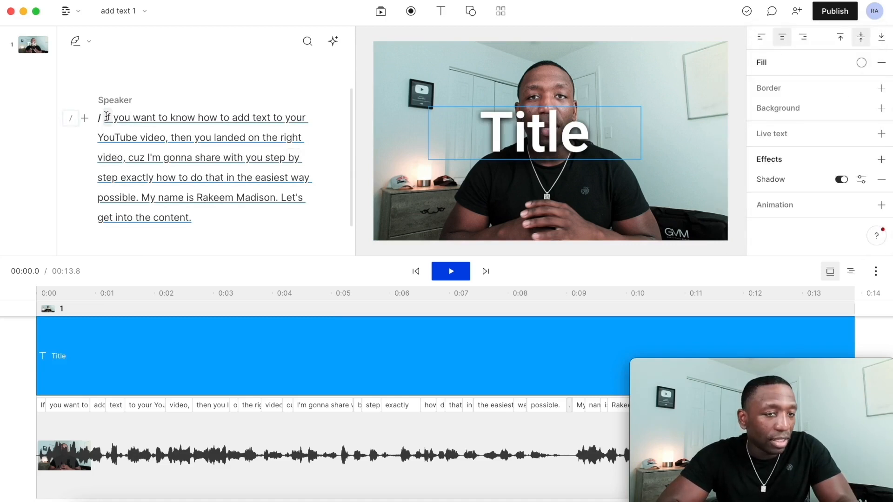
Insert a scene break in the script after "add text" and return to the beginning of the script
{"action": "left_click", "coordinate": [106, 116]}
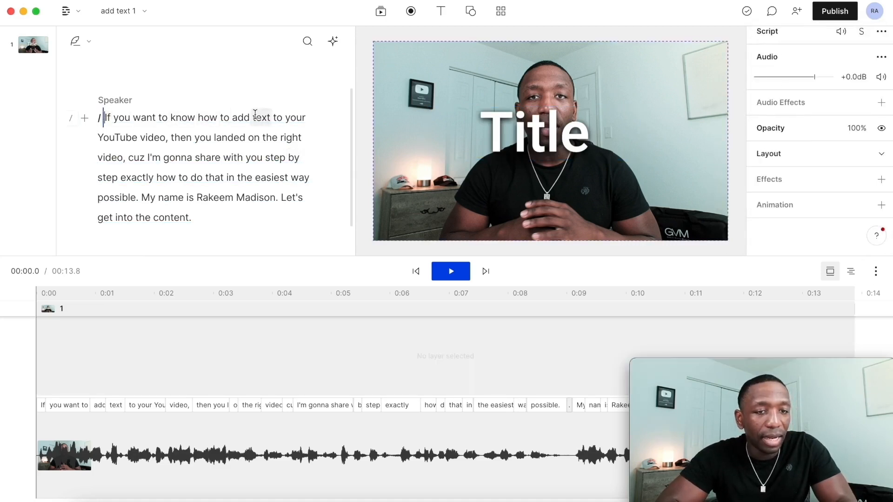
{"action": "left_click", "coordinate": [272, 117]}
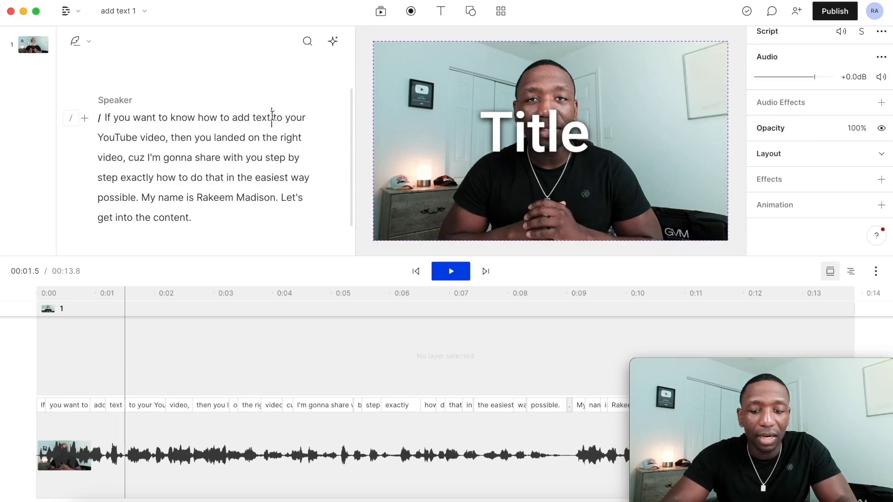
{"action": "type", "text": "/"}
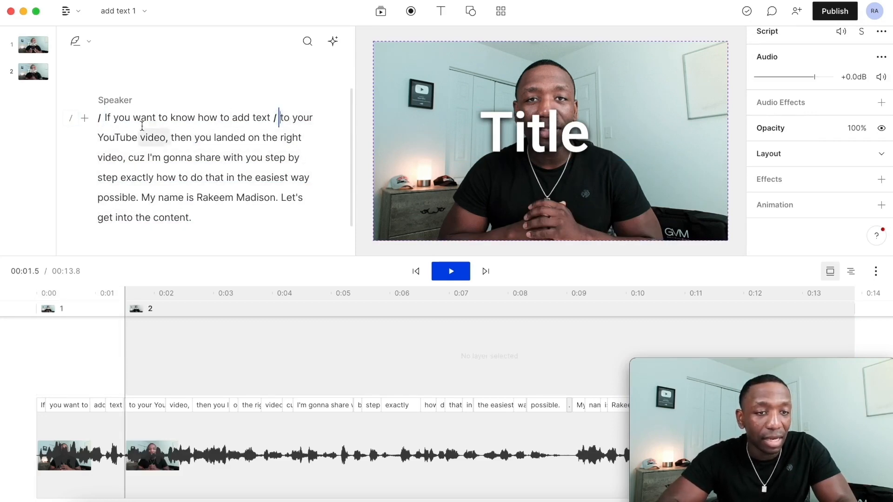
{"action": "left_click", "coordinate": [104, 117]}
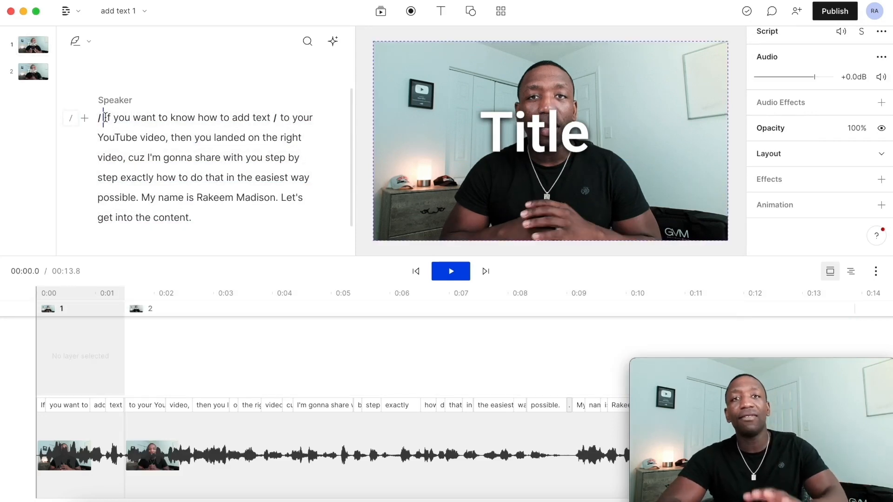